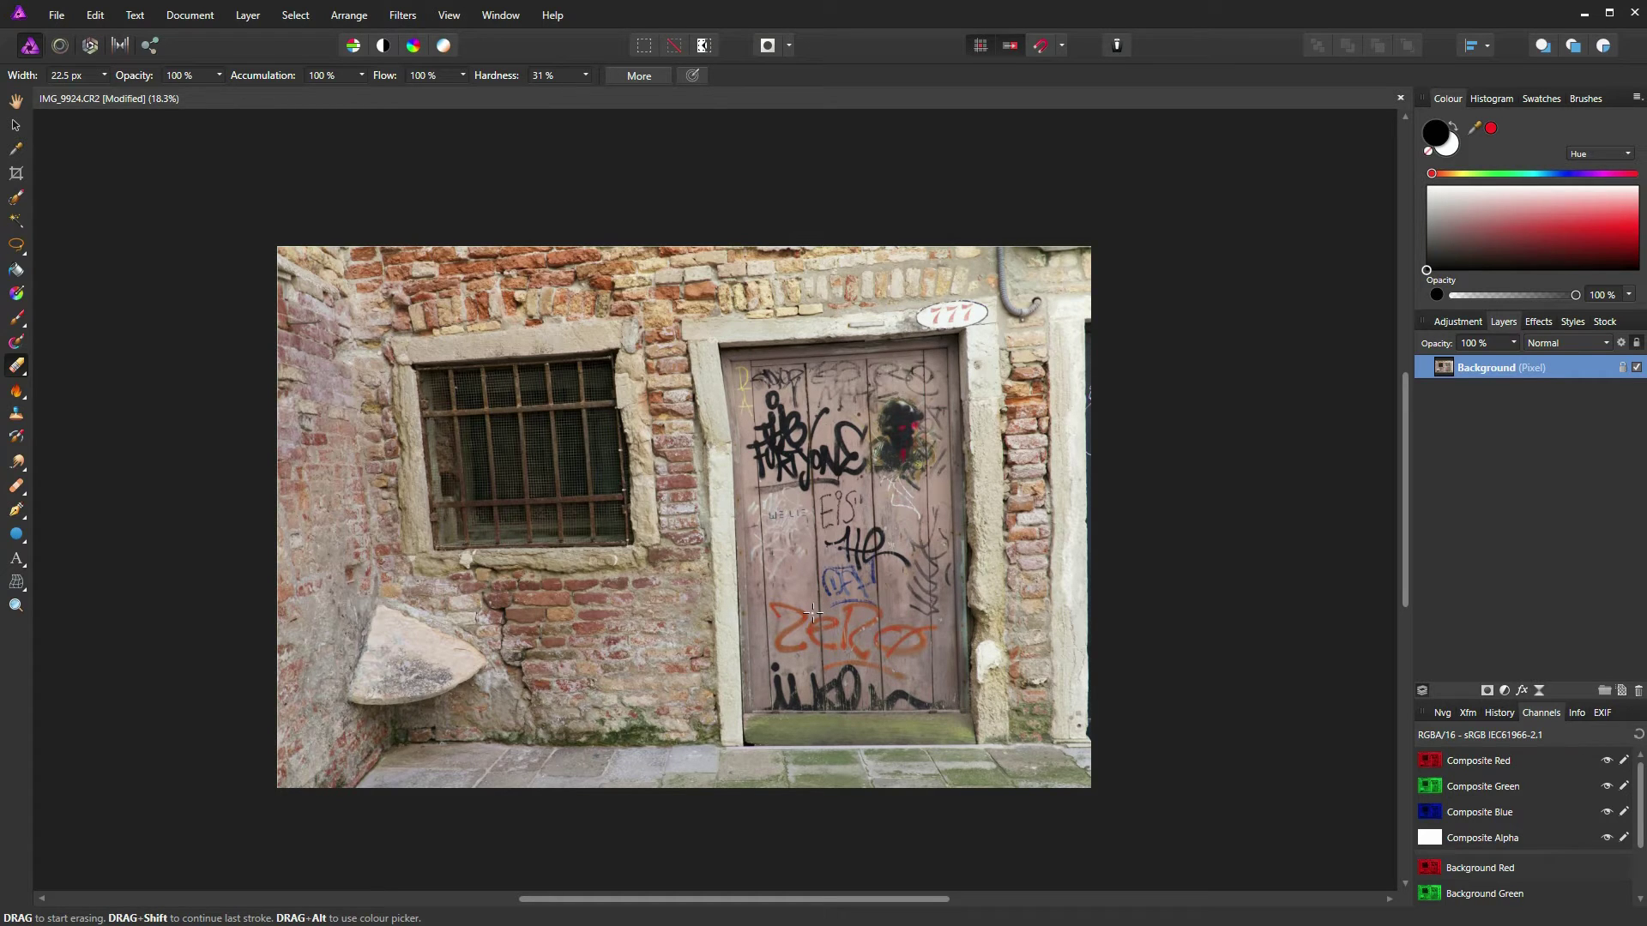
- Duplicate the Background door photo layer and hide the original beneath the copy
scroll(804, 607, "up", 5)
scroll(804, 608, "down", 3)
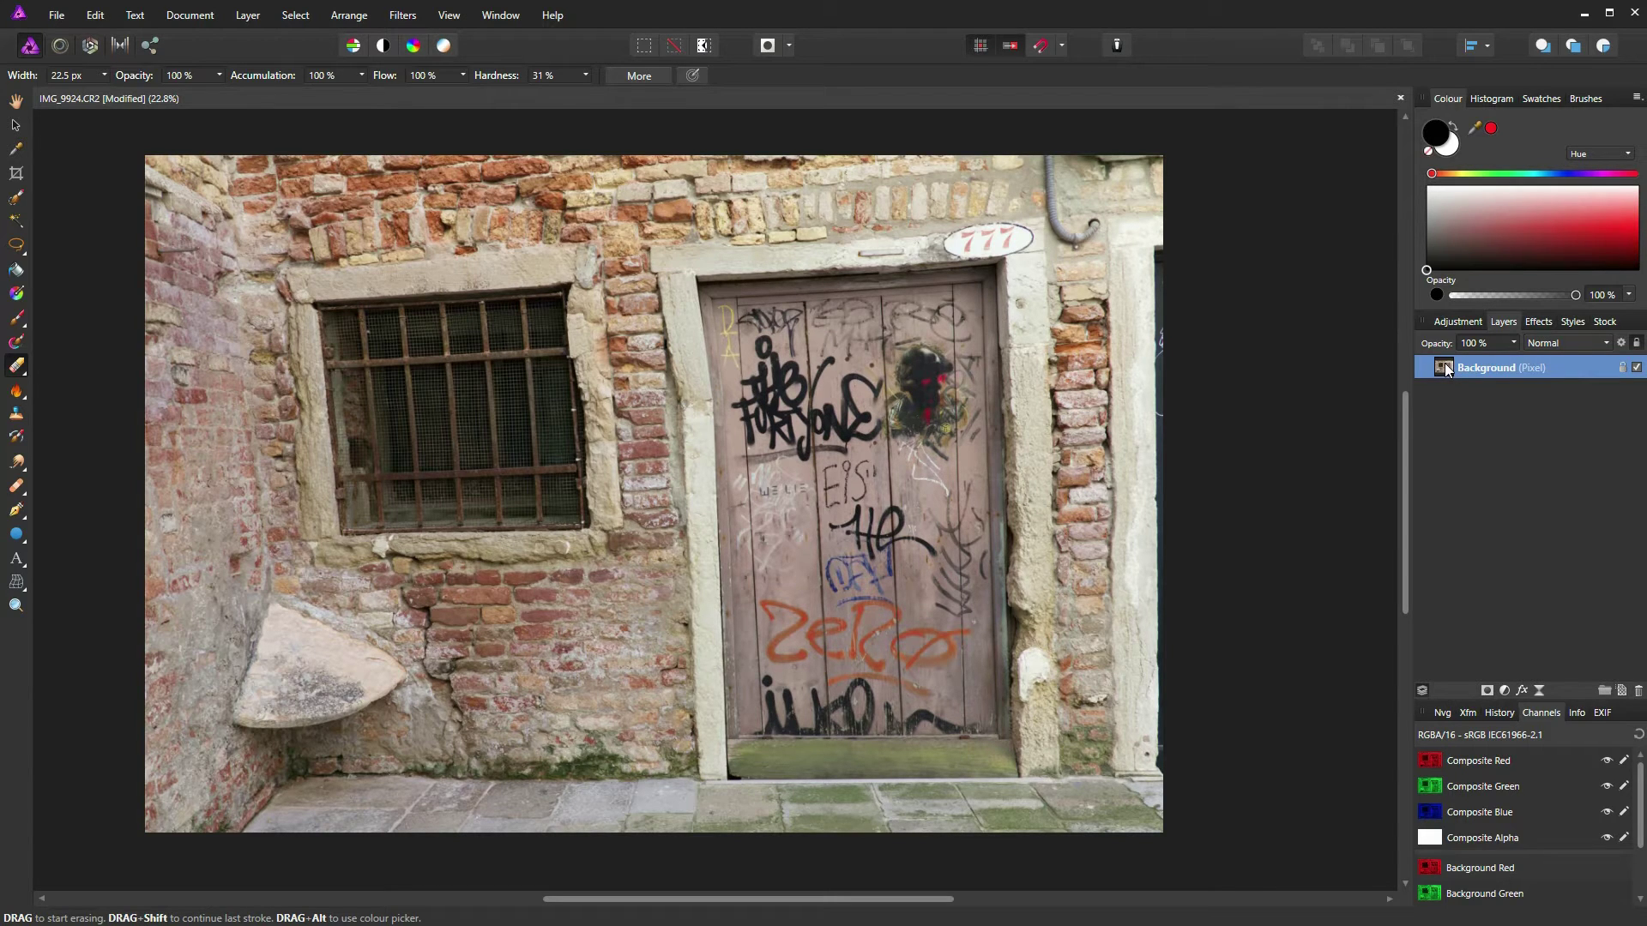
key("ctrl+j")
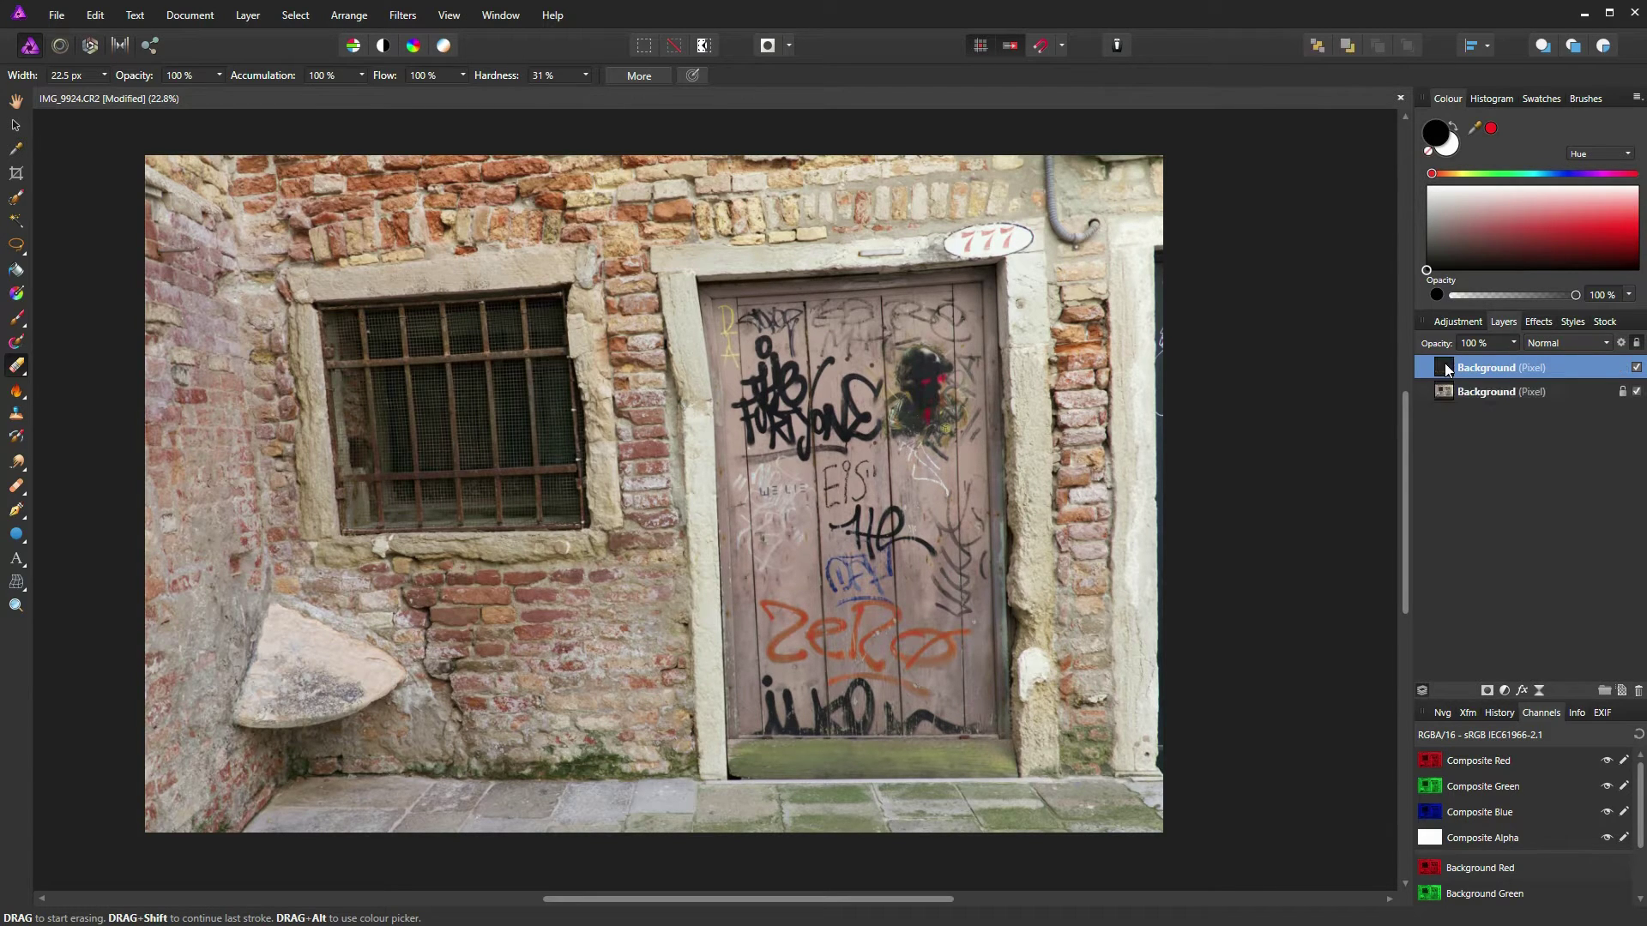
left_click(1635, 392)
left_click(16, 567)
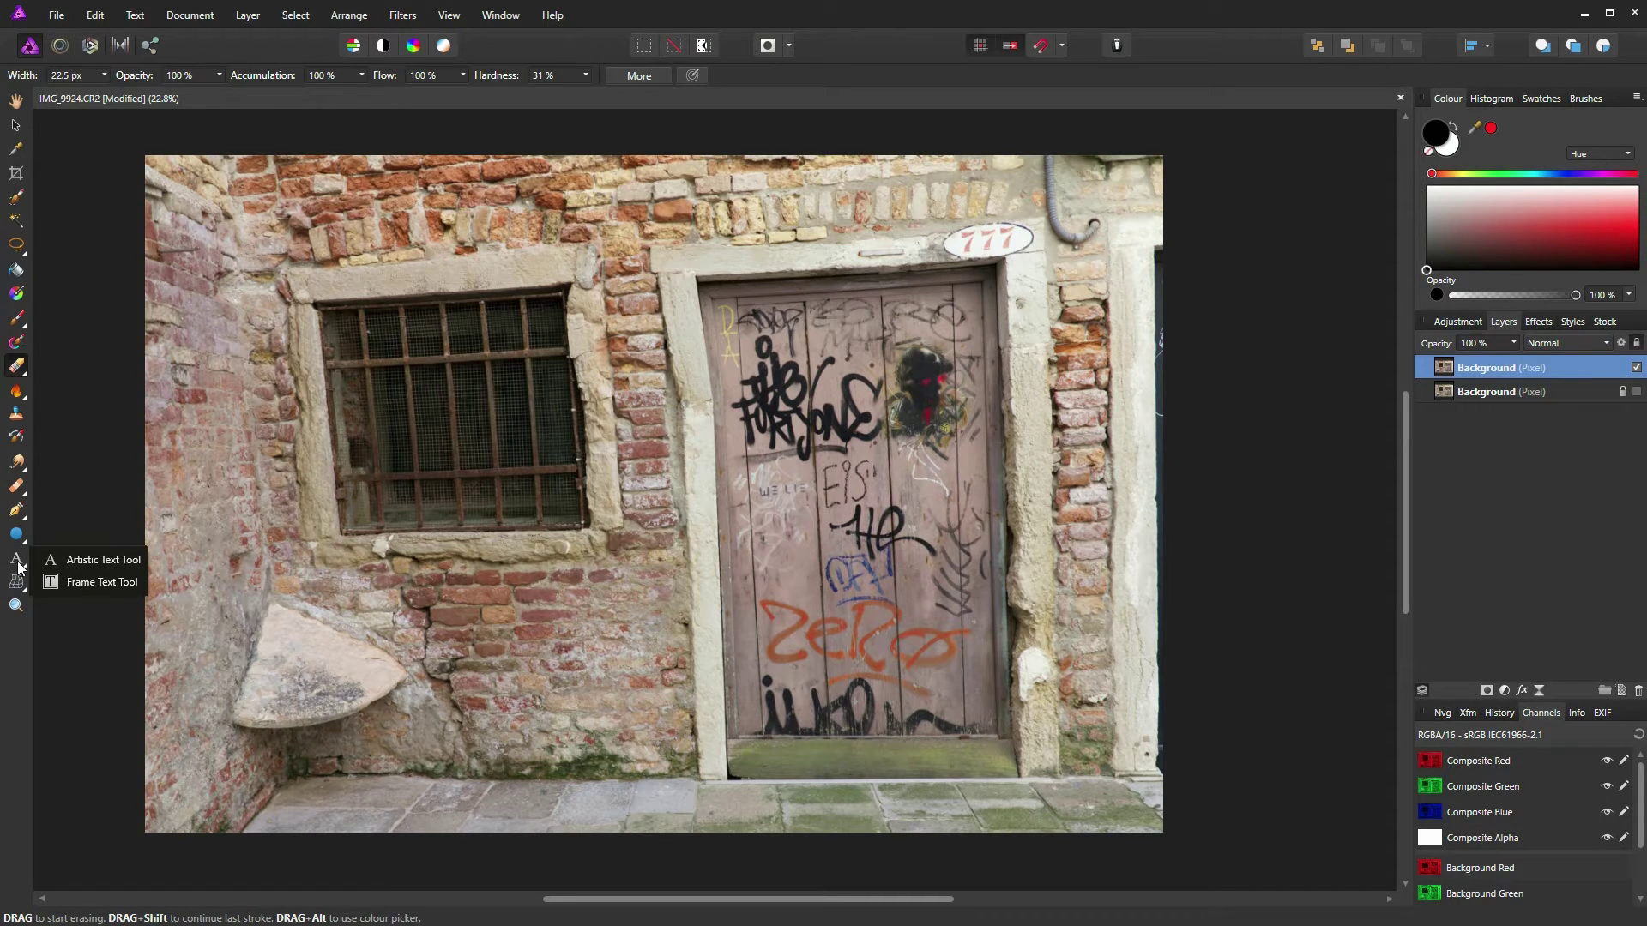
- Pick the Artistic Text Tool set to Stencil Std Bold at 240 pt
left_click(84, 564)
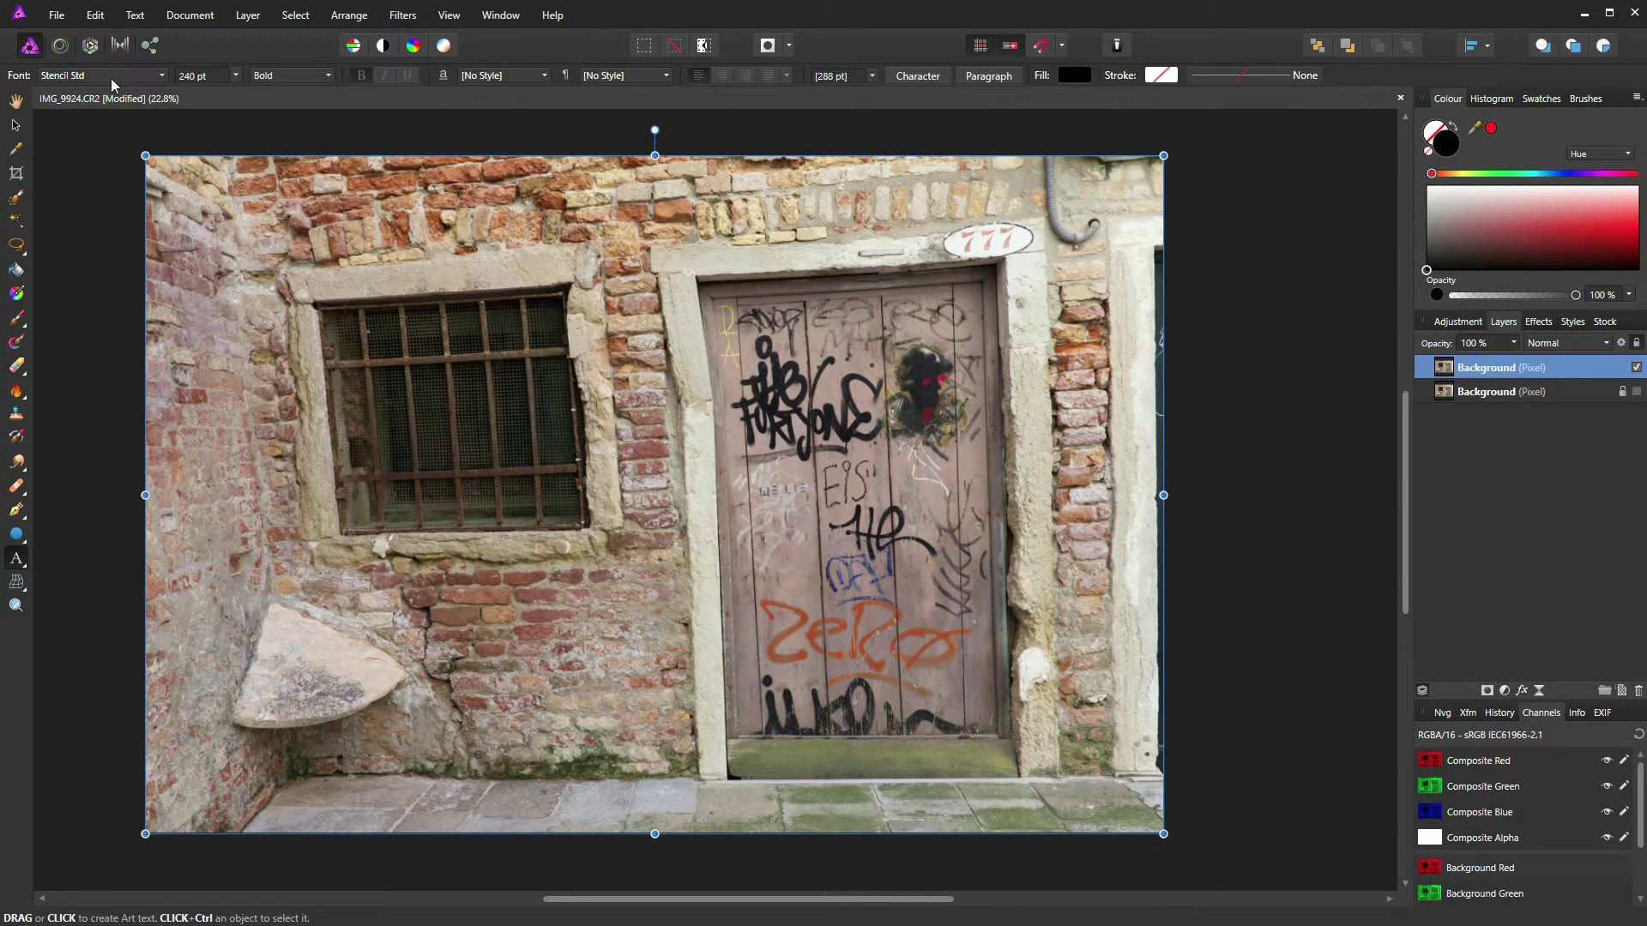
left_click(162, 75)
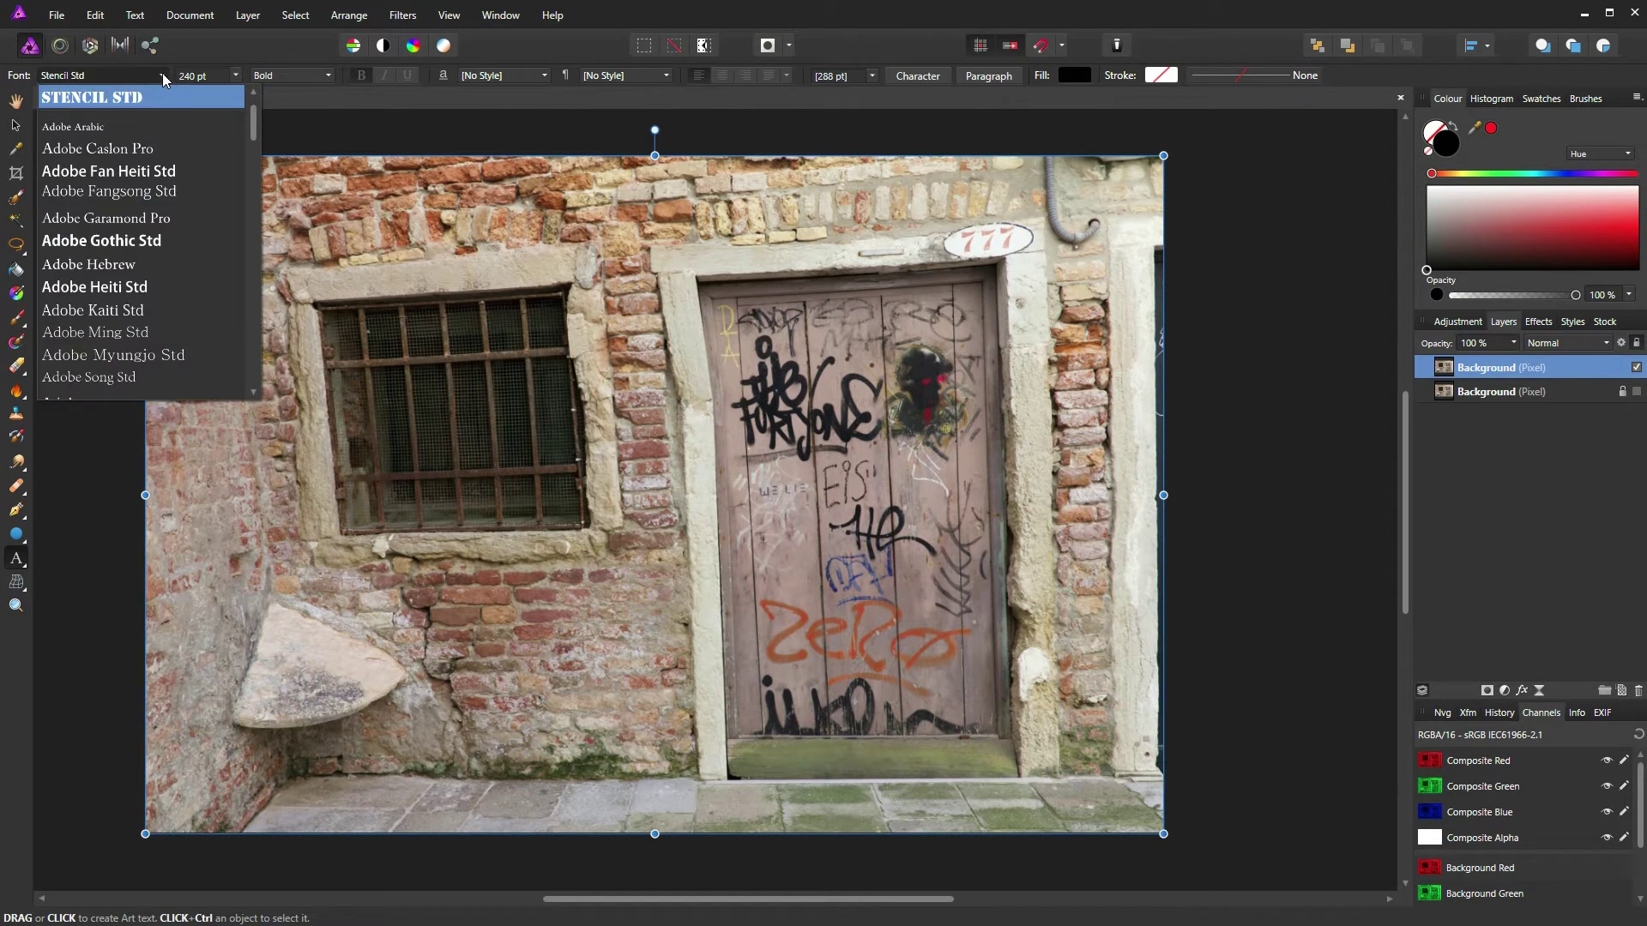
left_click(95, 117)
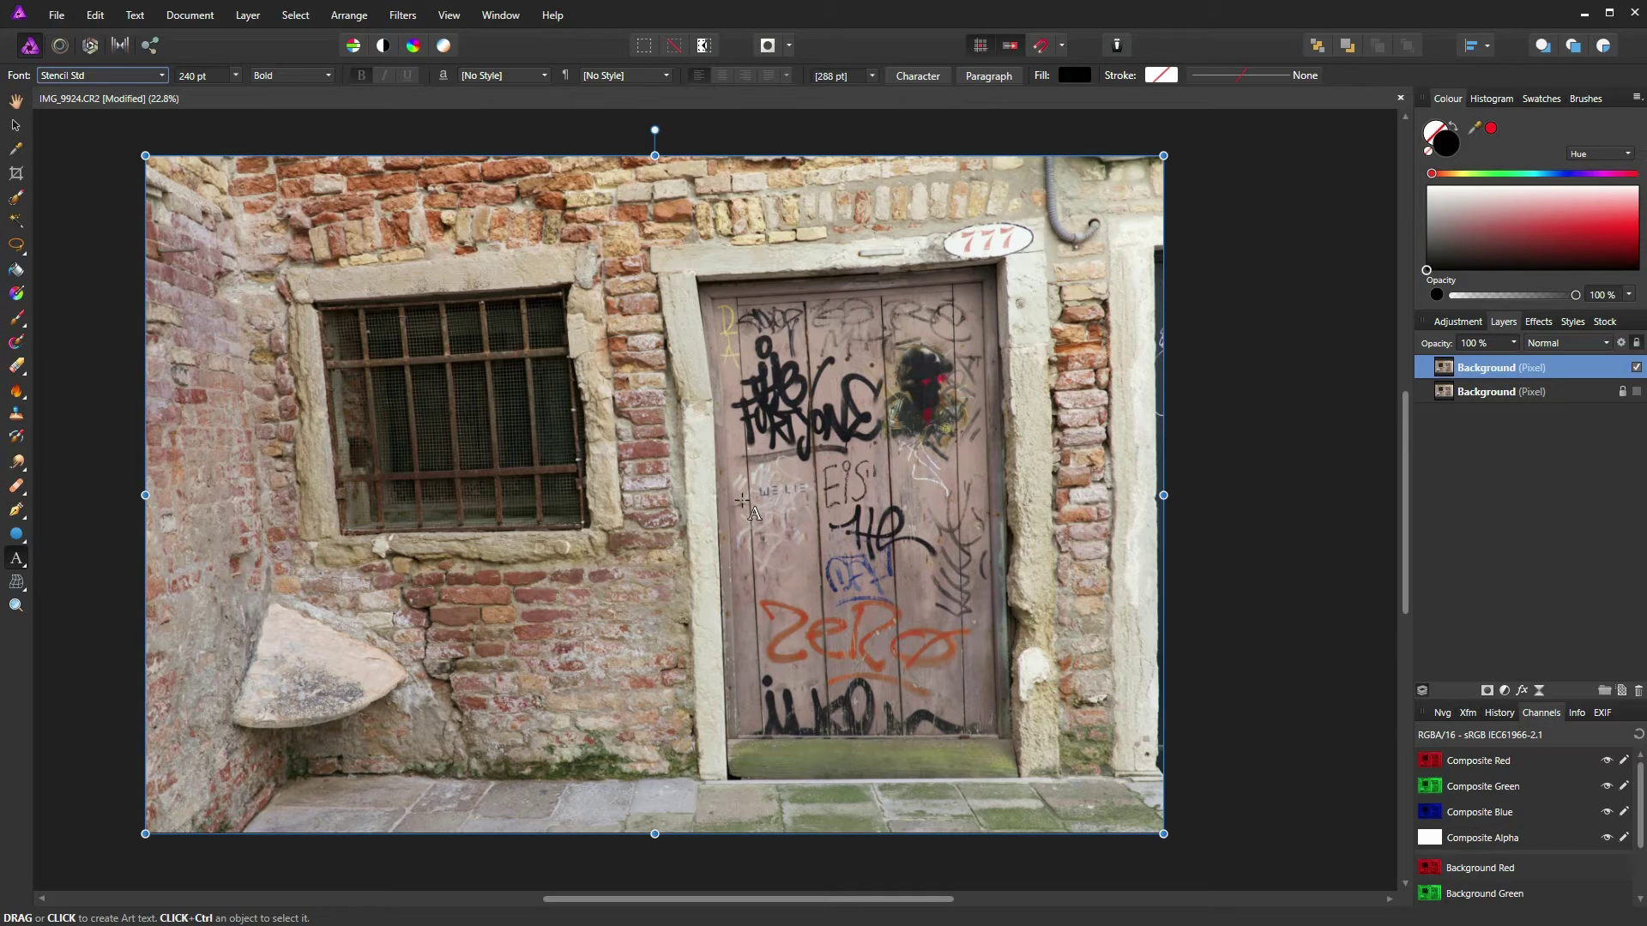
- Type the first-name text on the door, move it lower, and rotate it about 20° counter-clockwise
left_click(744, 501)
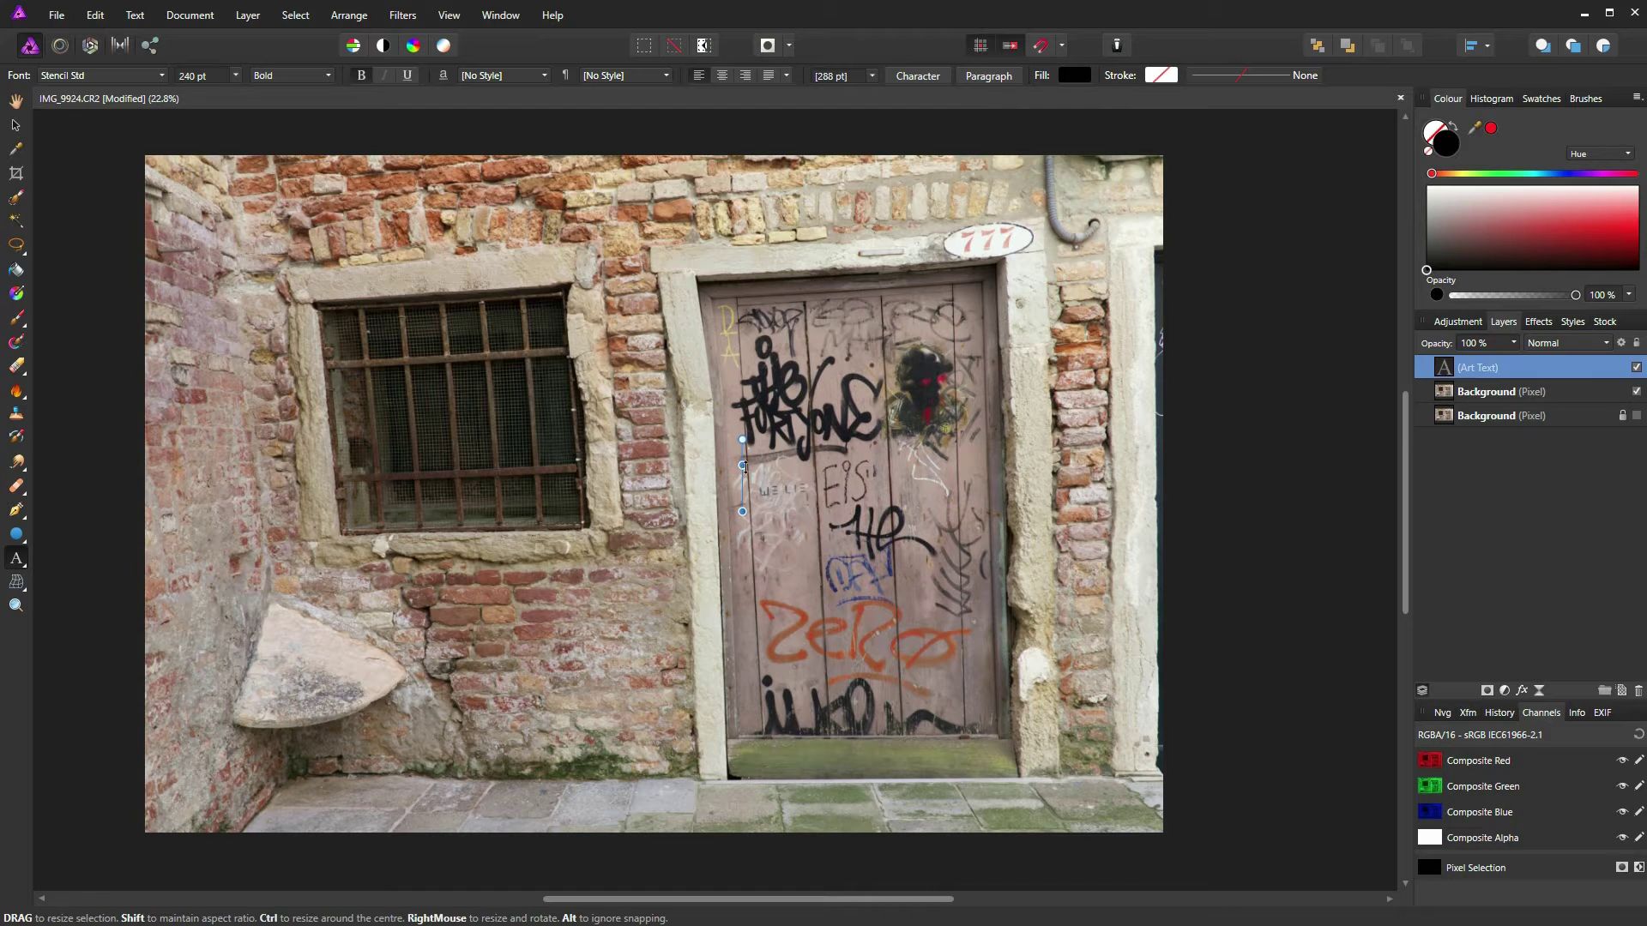
type("CH")
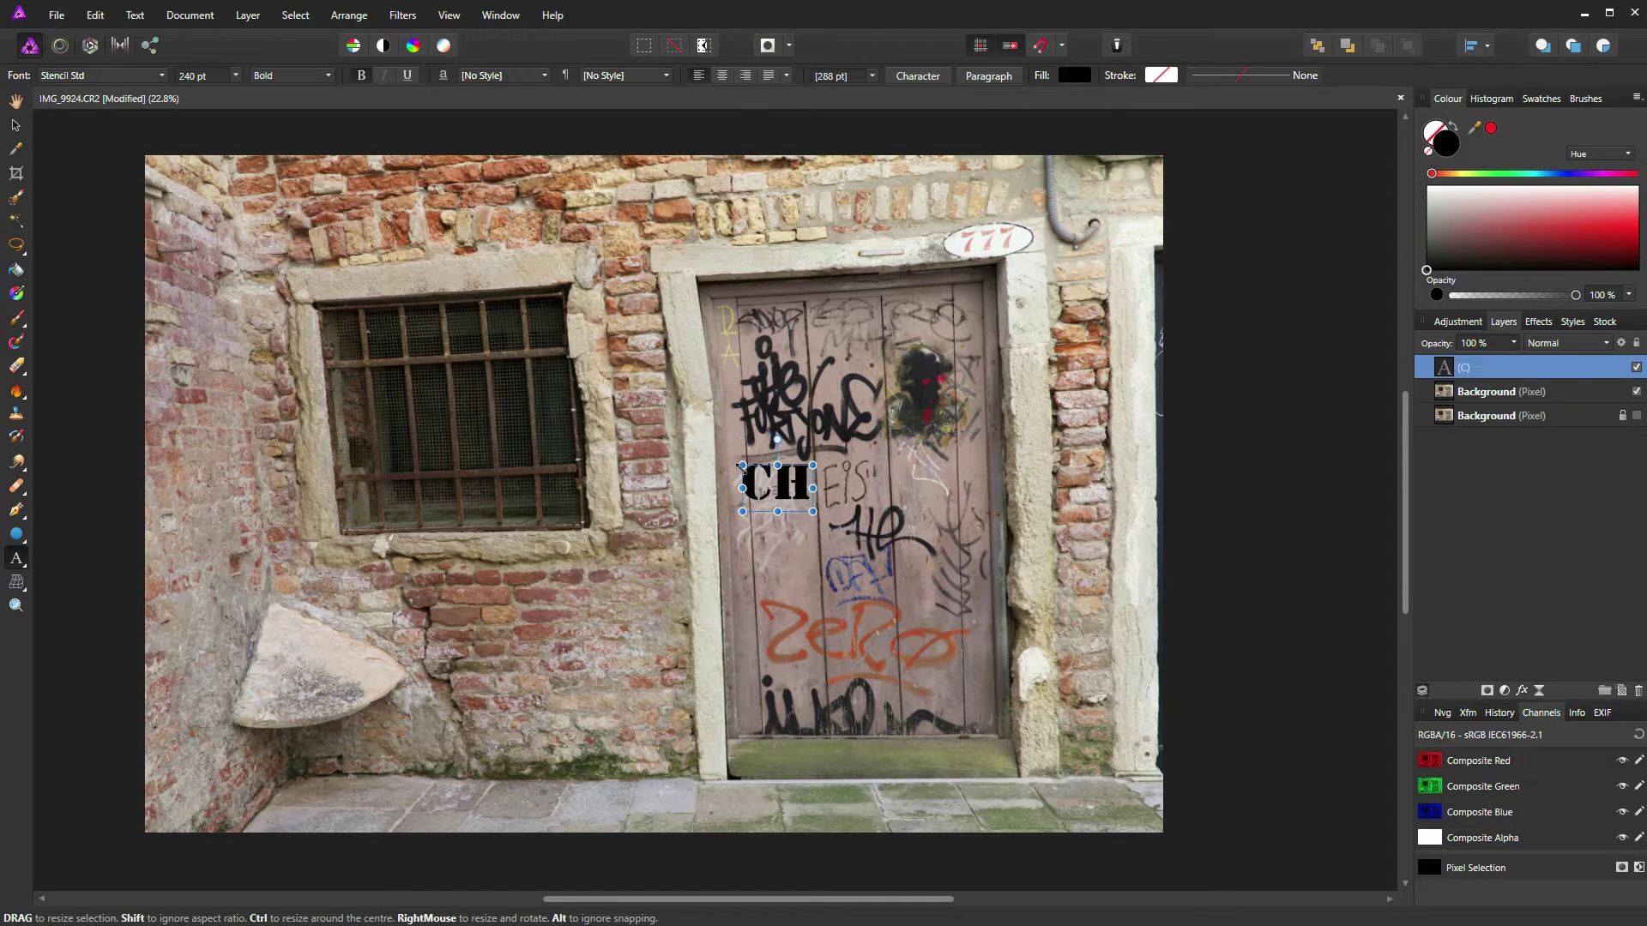
type("RIS")
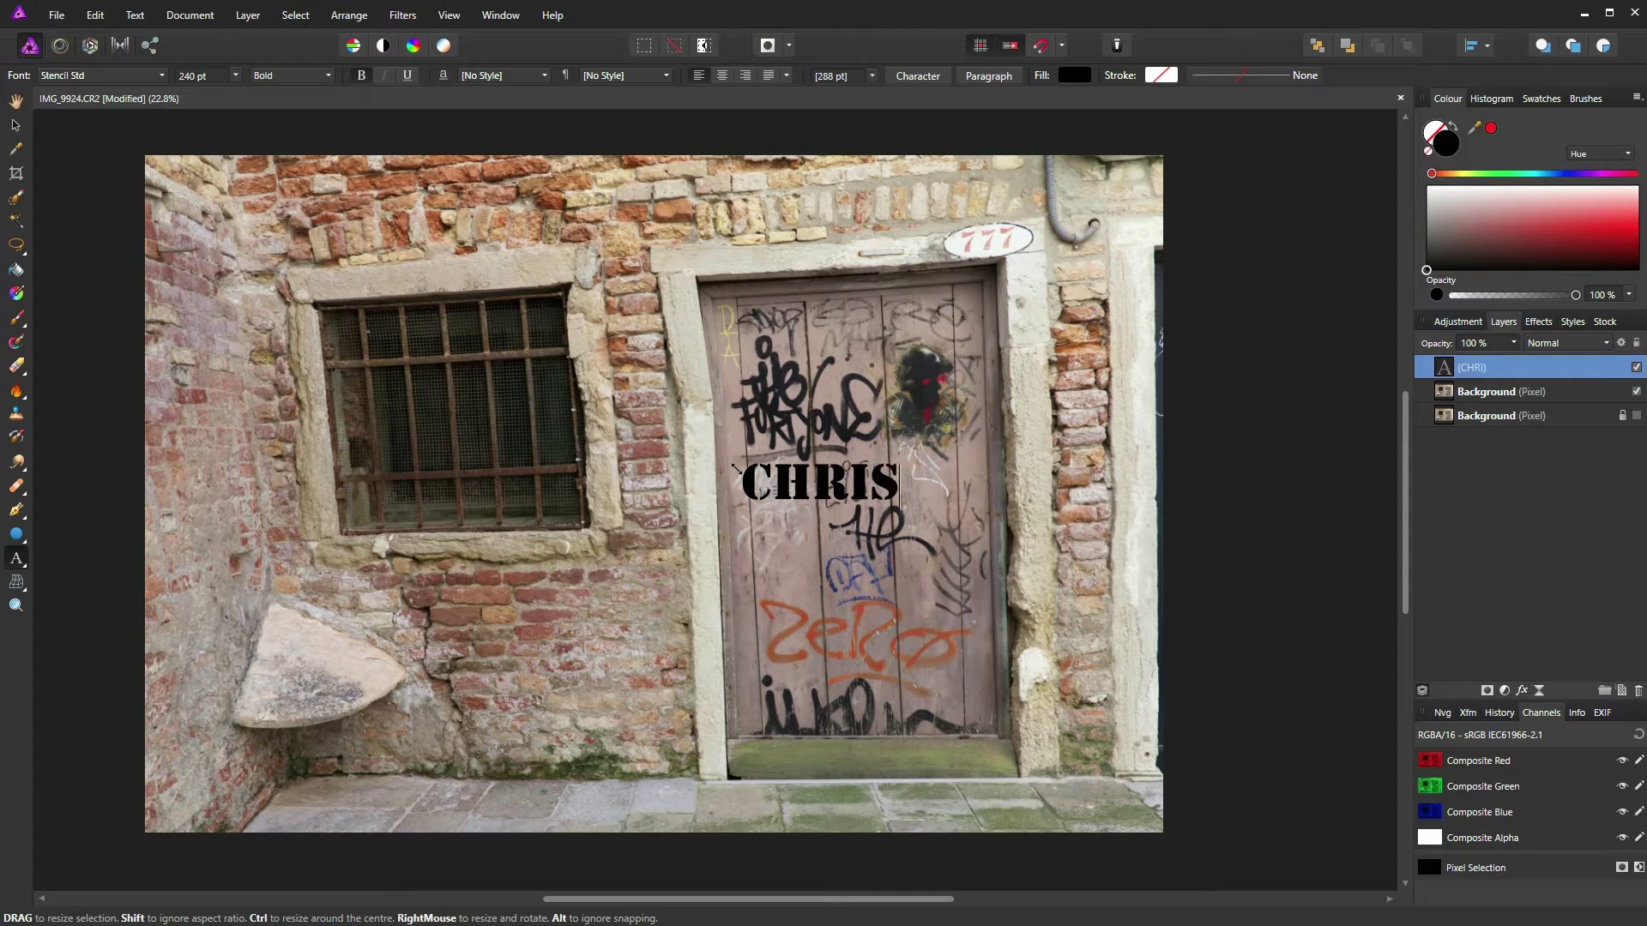
left_click(15, 125)
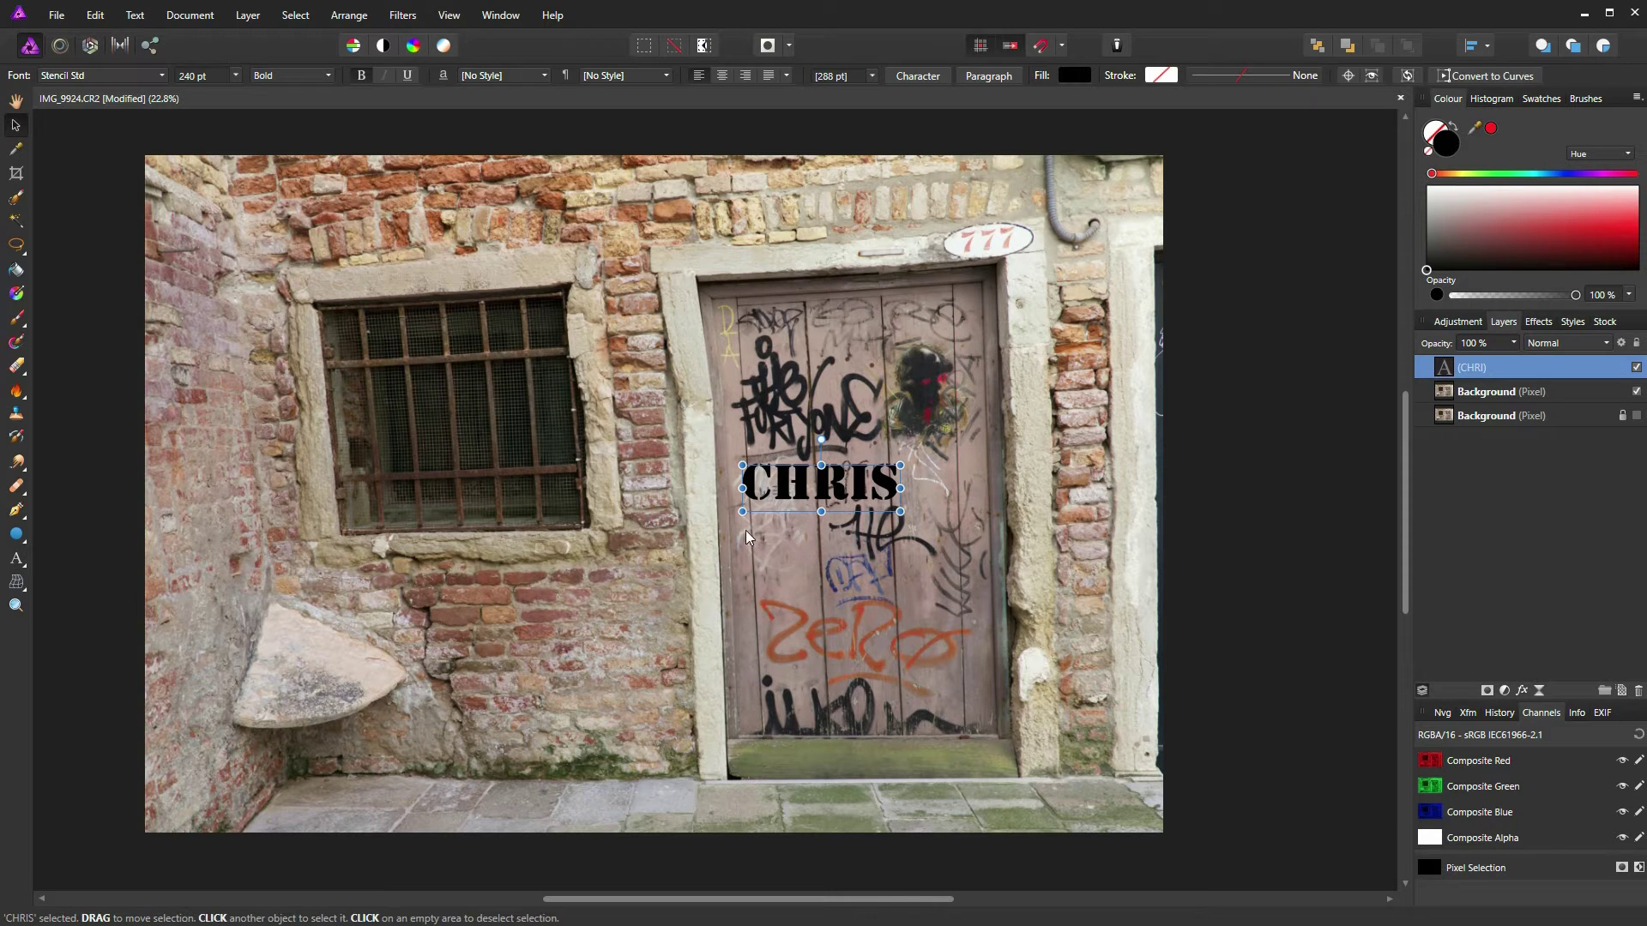
left_click_drag(802, 477, 795, 541)
left_click(901, 522)
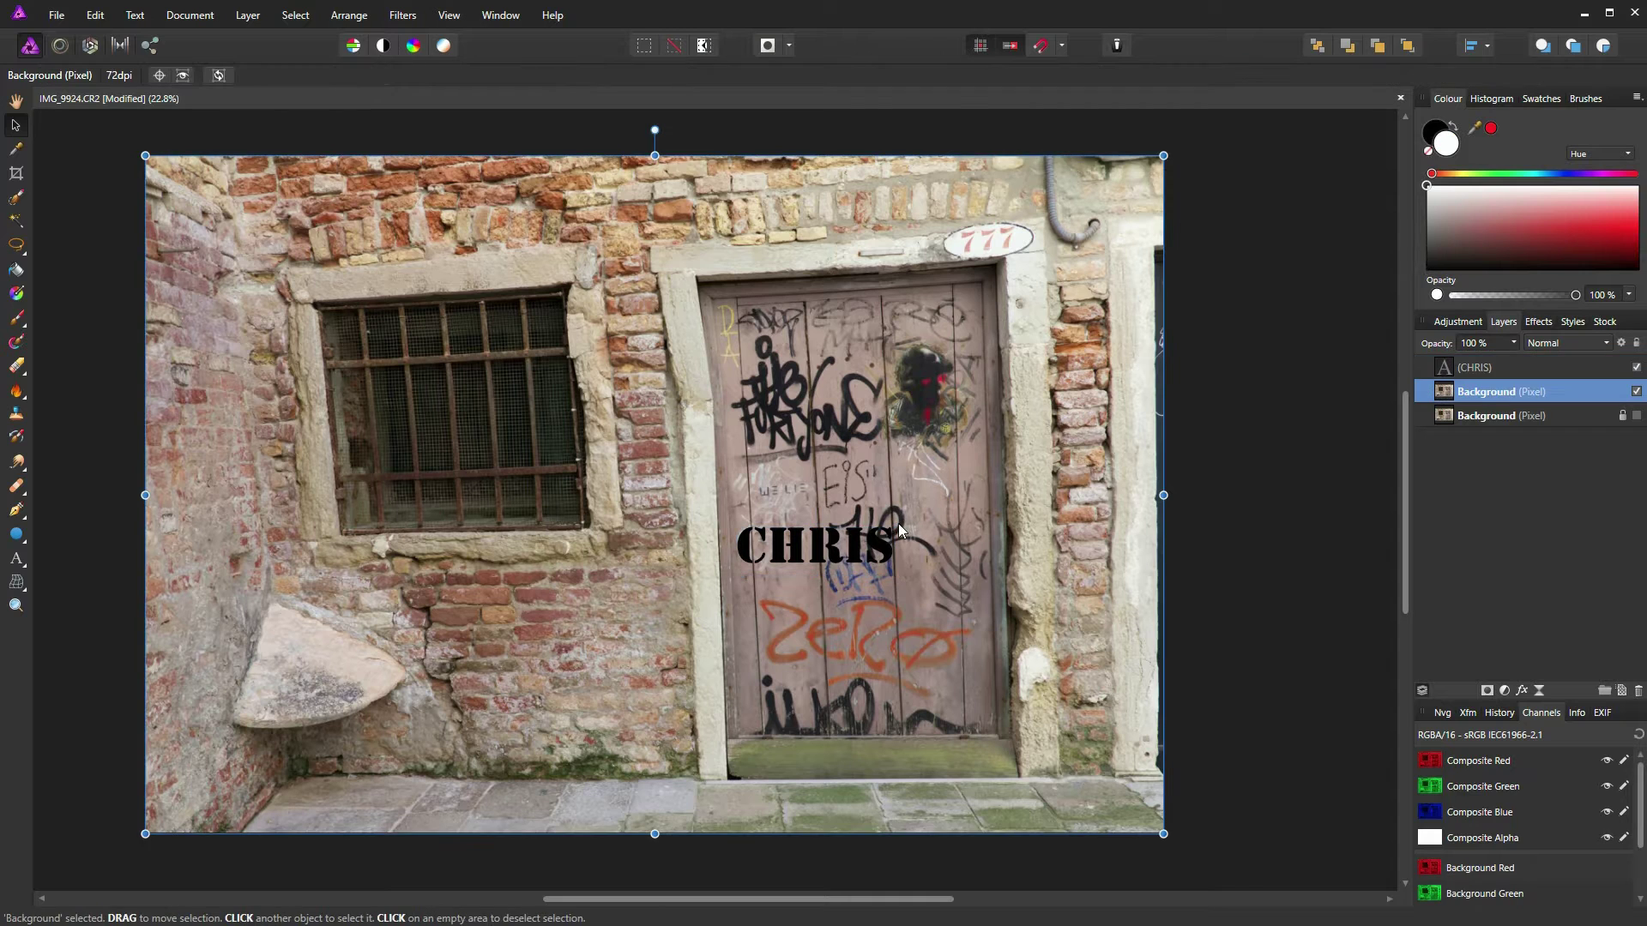
left_click(898, 524)
left_click_drag(901, 521, 847, 497)
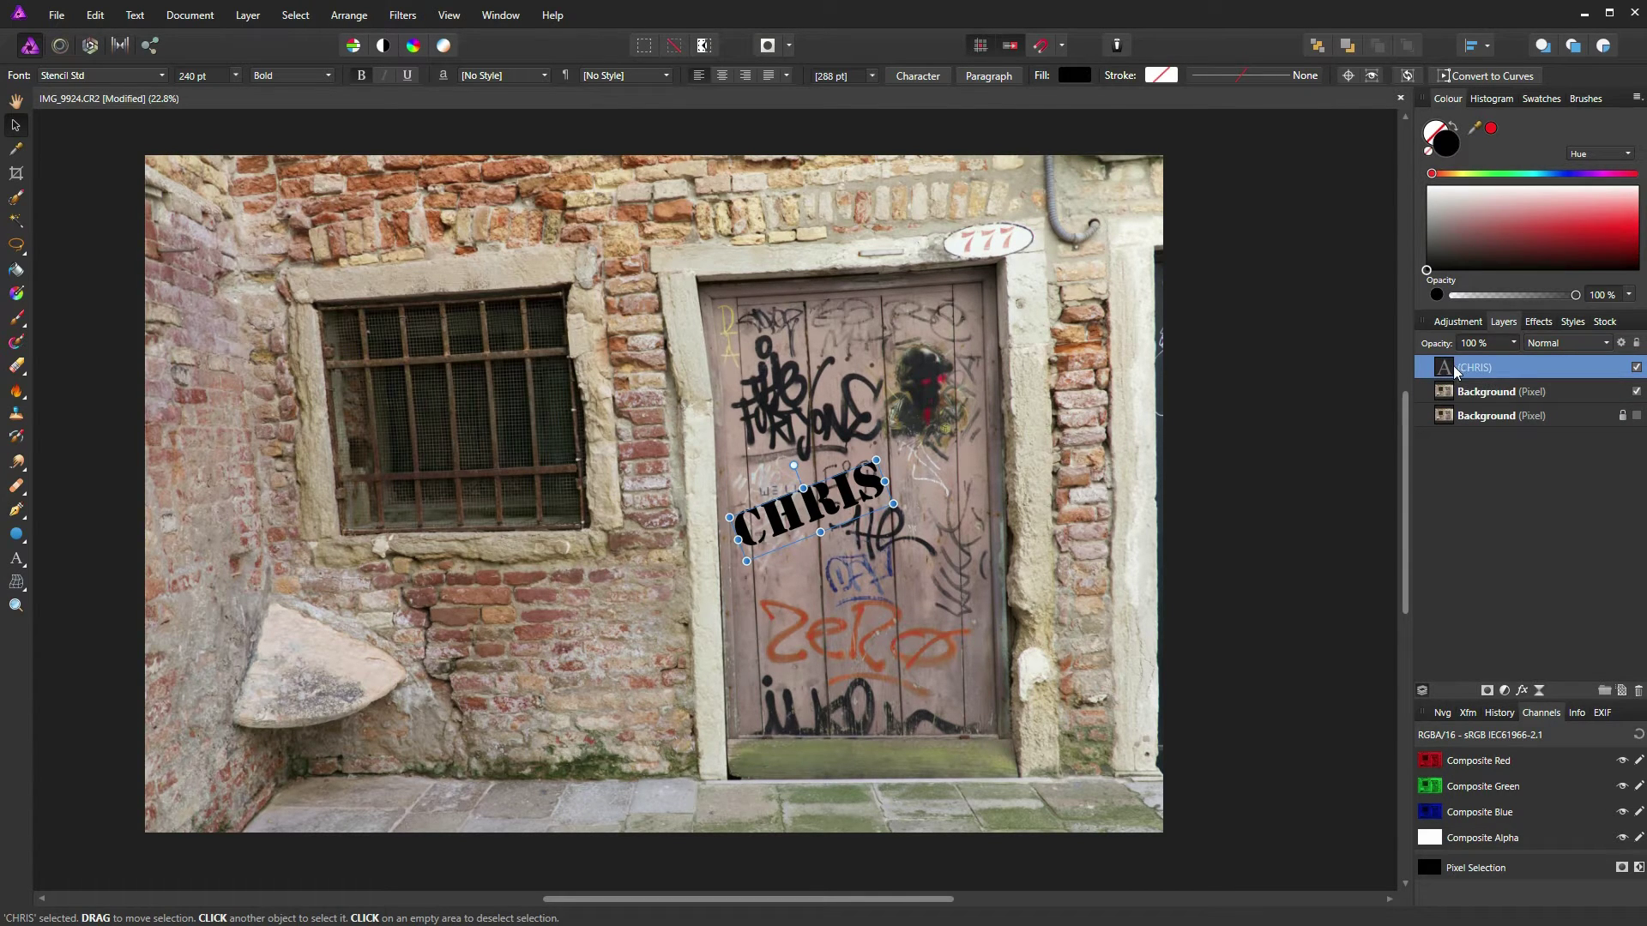
- Add a Live Displace filter layer to the stencil text from the Layer menu
left_click(252, 19)
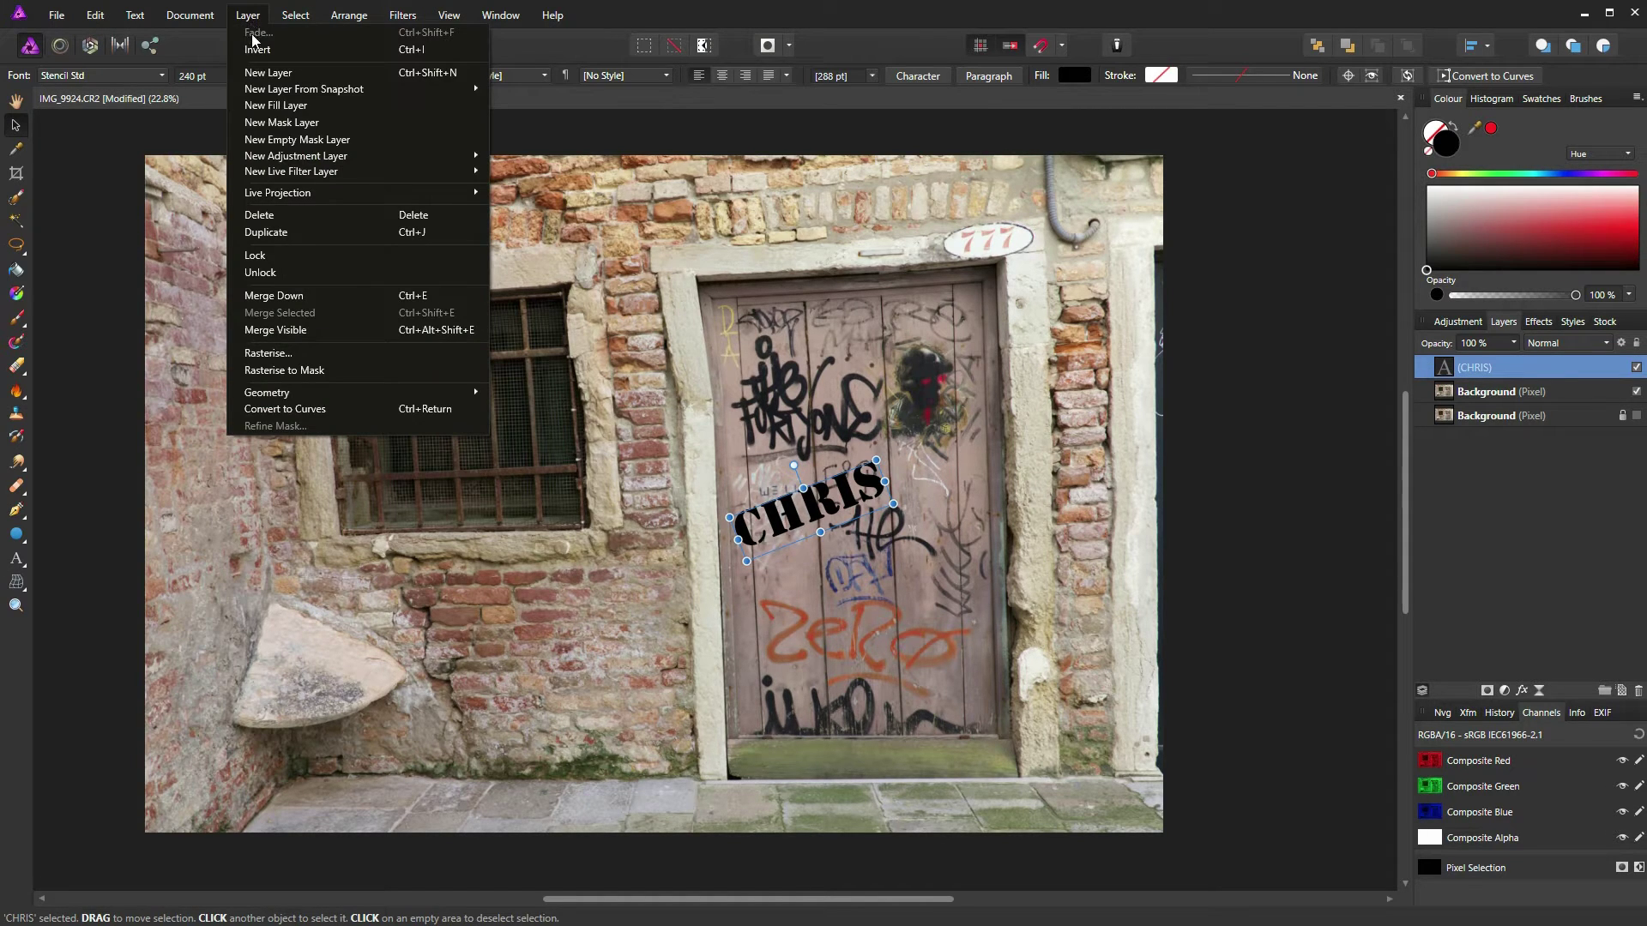
mouse_move(314, 173)
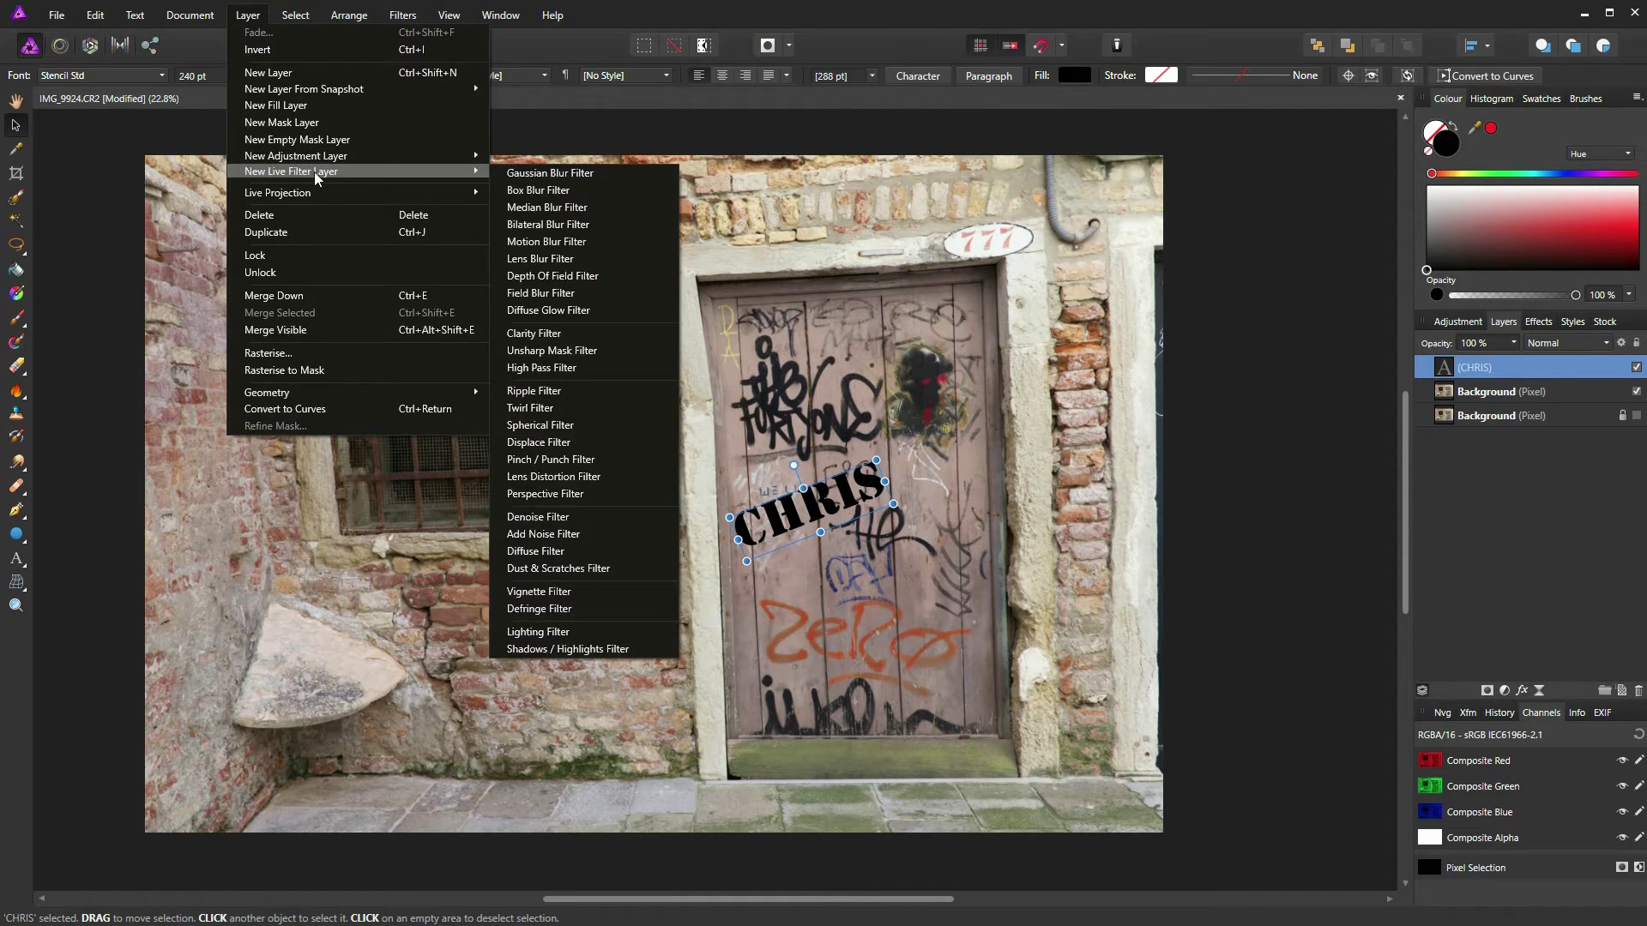
left_click(558, 442)
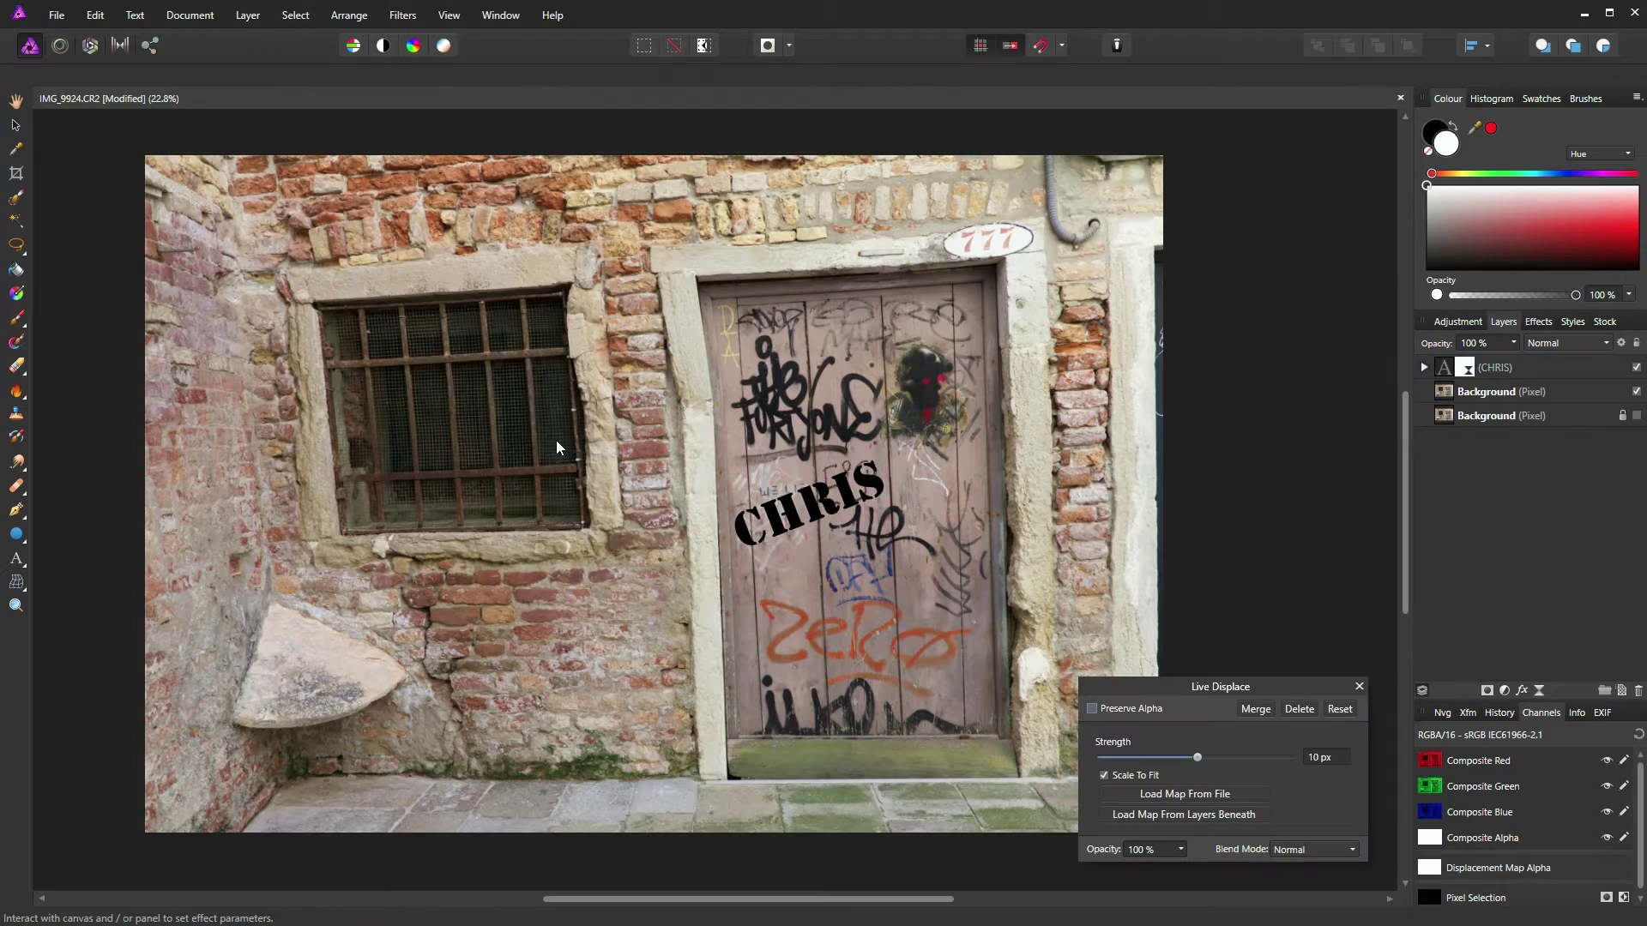
scroll(887, 528, "up", 5)
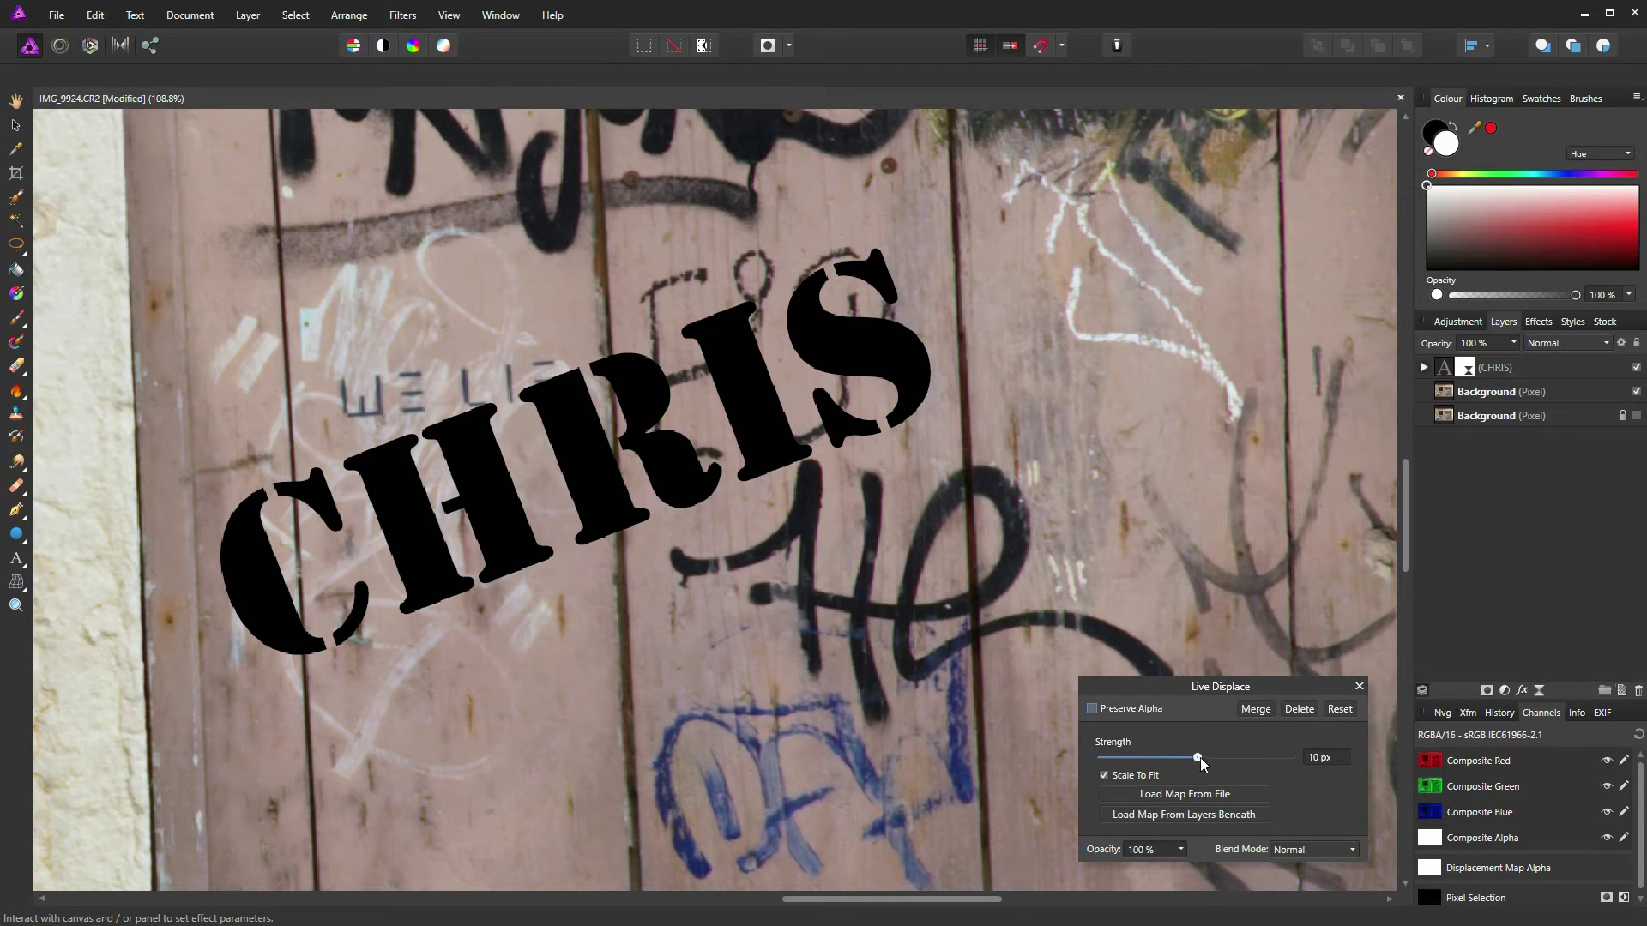
- Load the door photo beneath as the displacement map and set Strength to 30 px
mouse_move(1201, 758)
left_mouse_down()
mouse_move(1157, 758)
mouse_move(1213, 760)
left_mouse_up()
left_click(1185, 822)
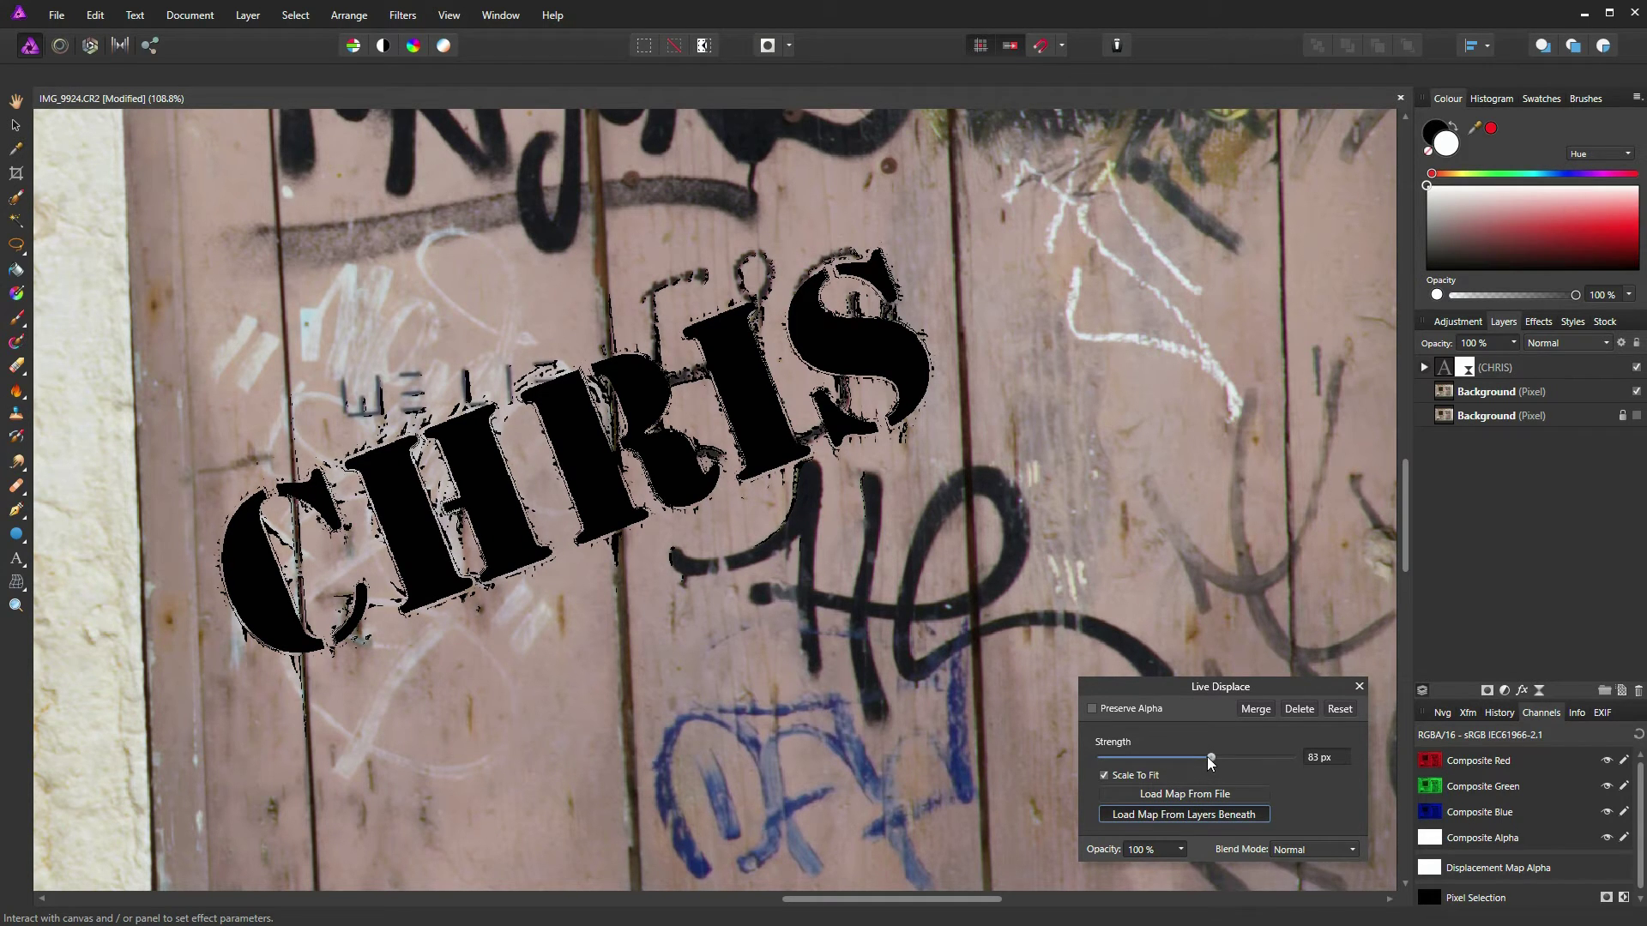
left_click_drag(1207, 756, 1202, 756)
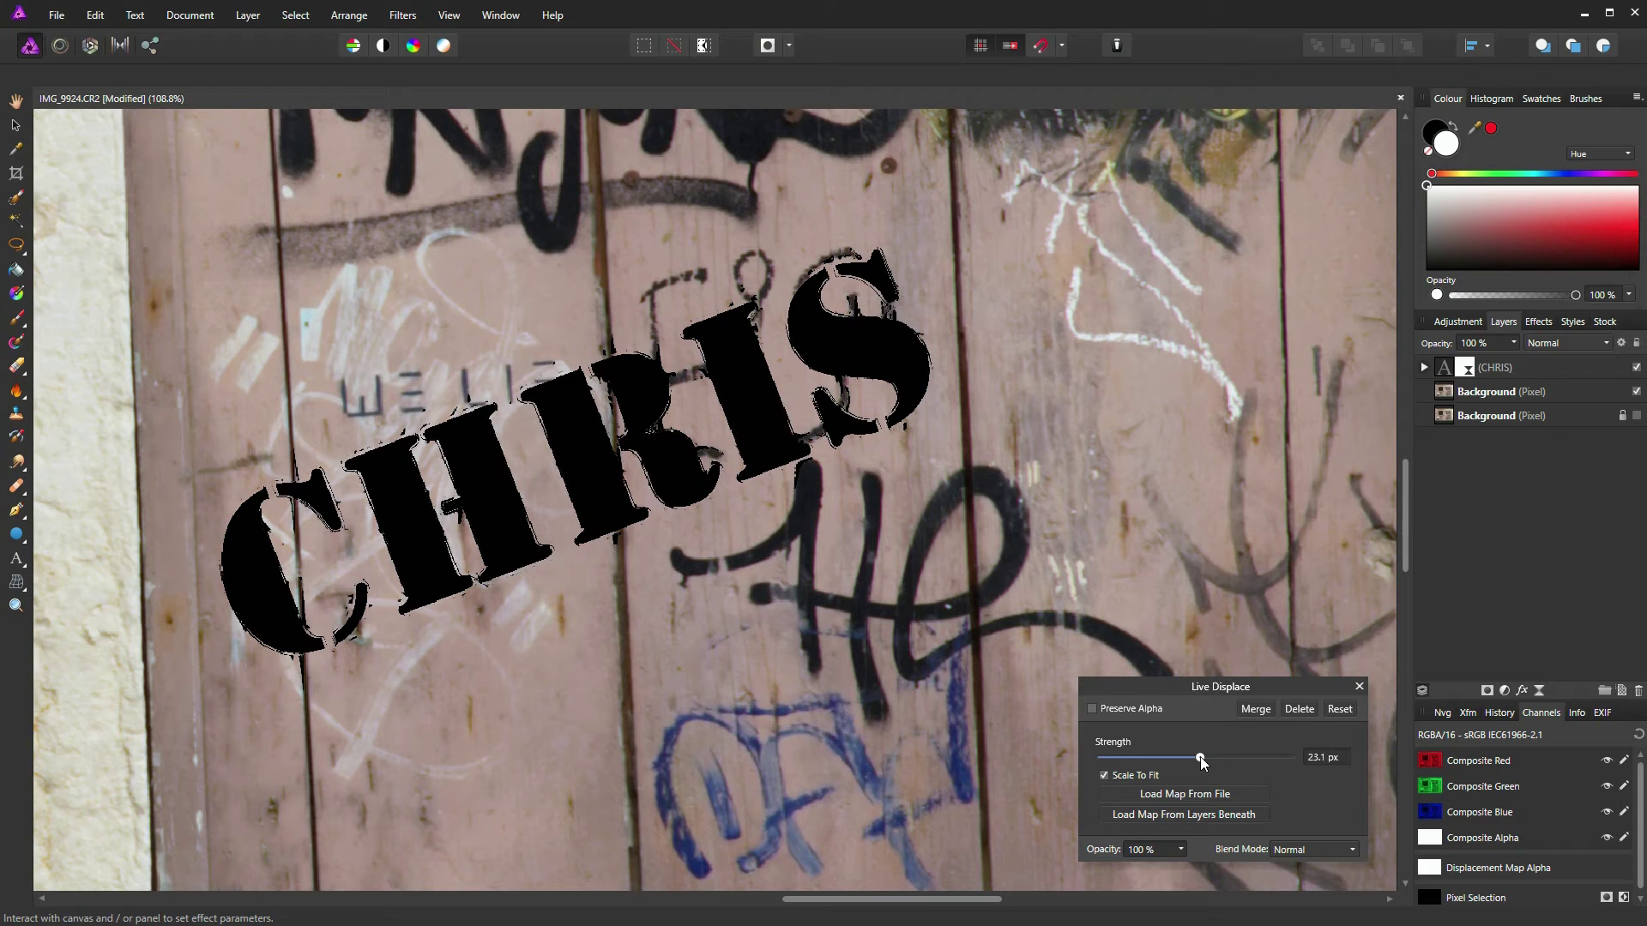
left_click(1318, 758)
type("30")
left_click(1359, 687)
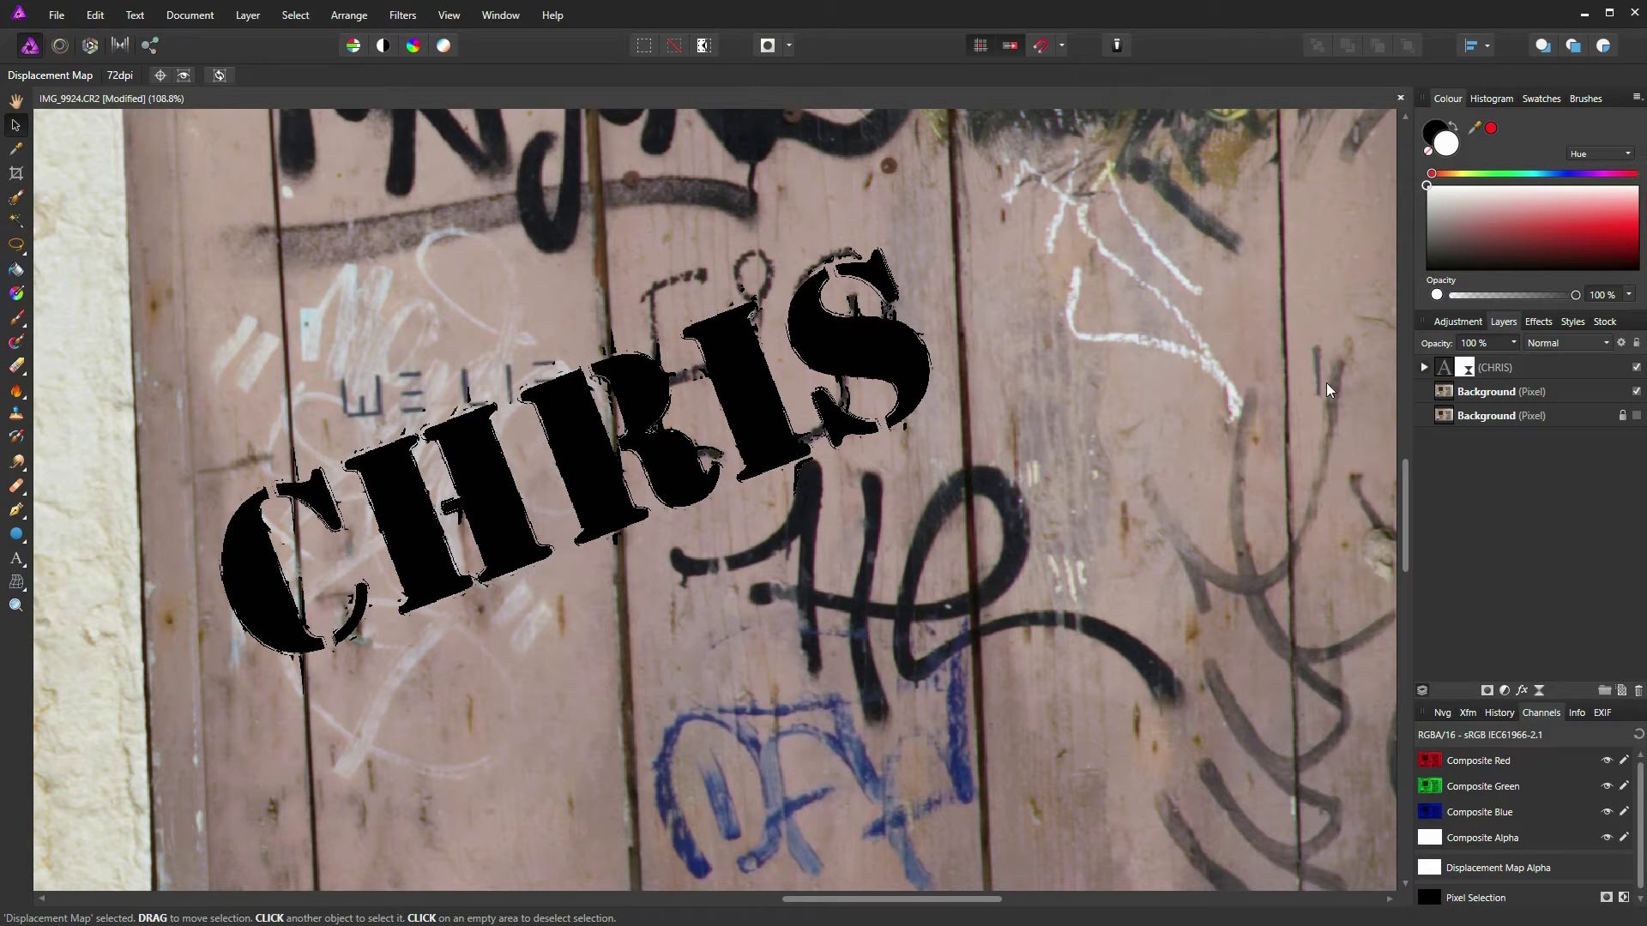
- Set the stencil text layer's blend mode to Screen
left_click(1446, 372)
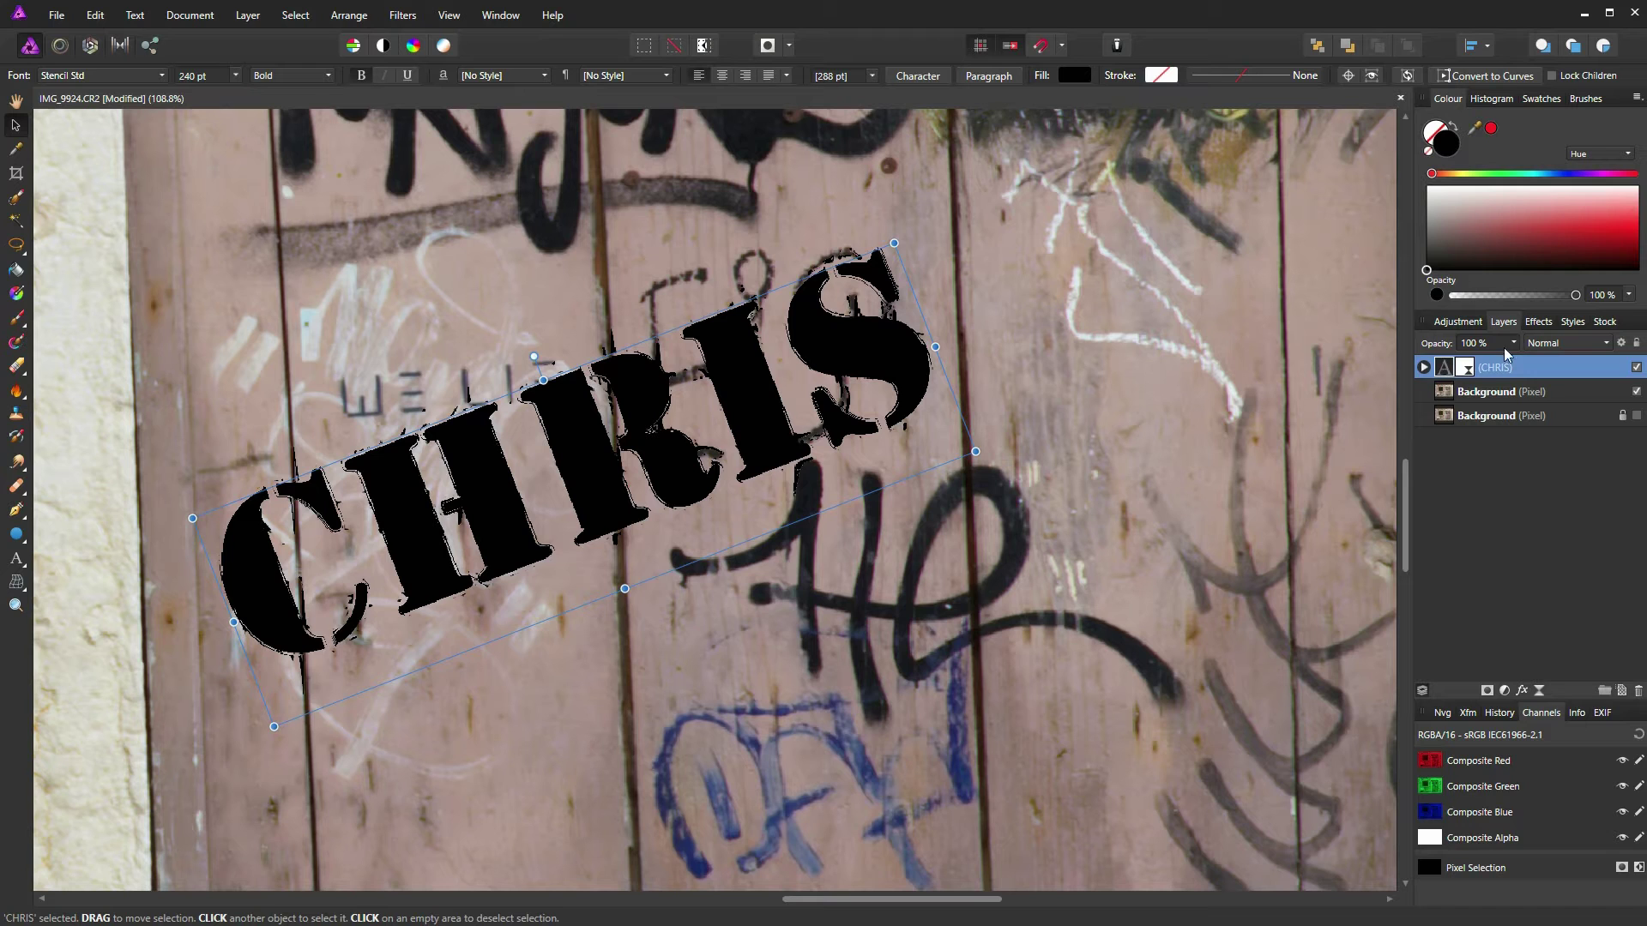
left_click(1606, 347)
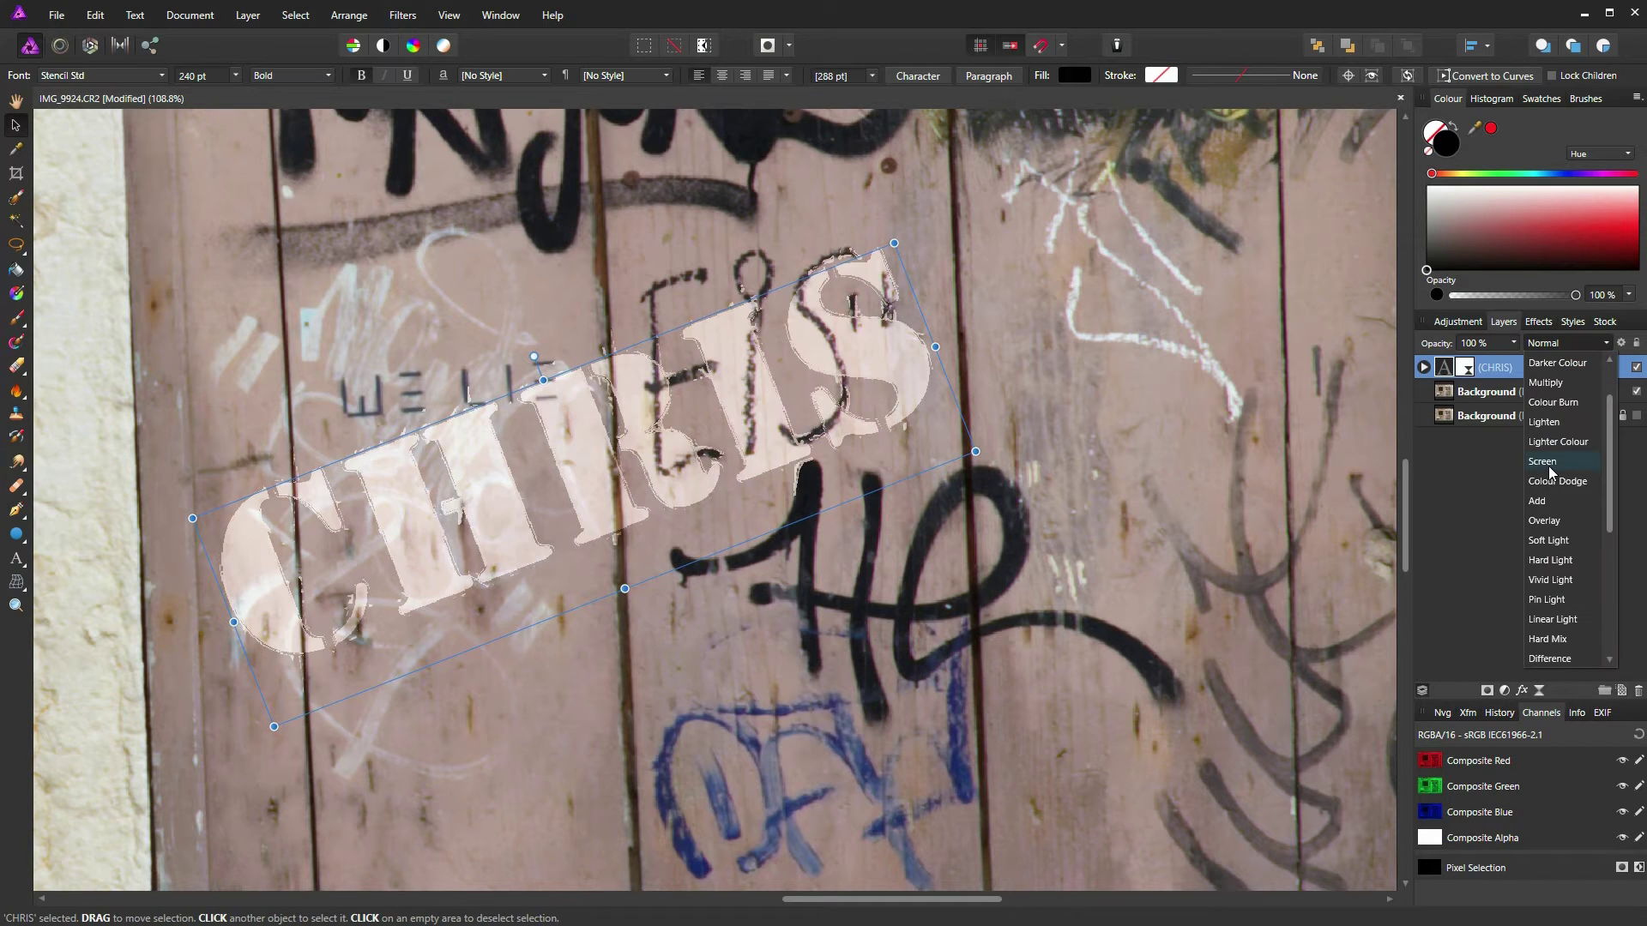
left_click(1549, 467)
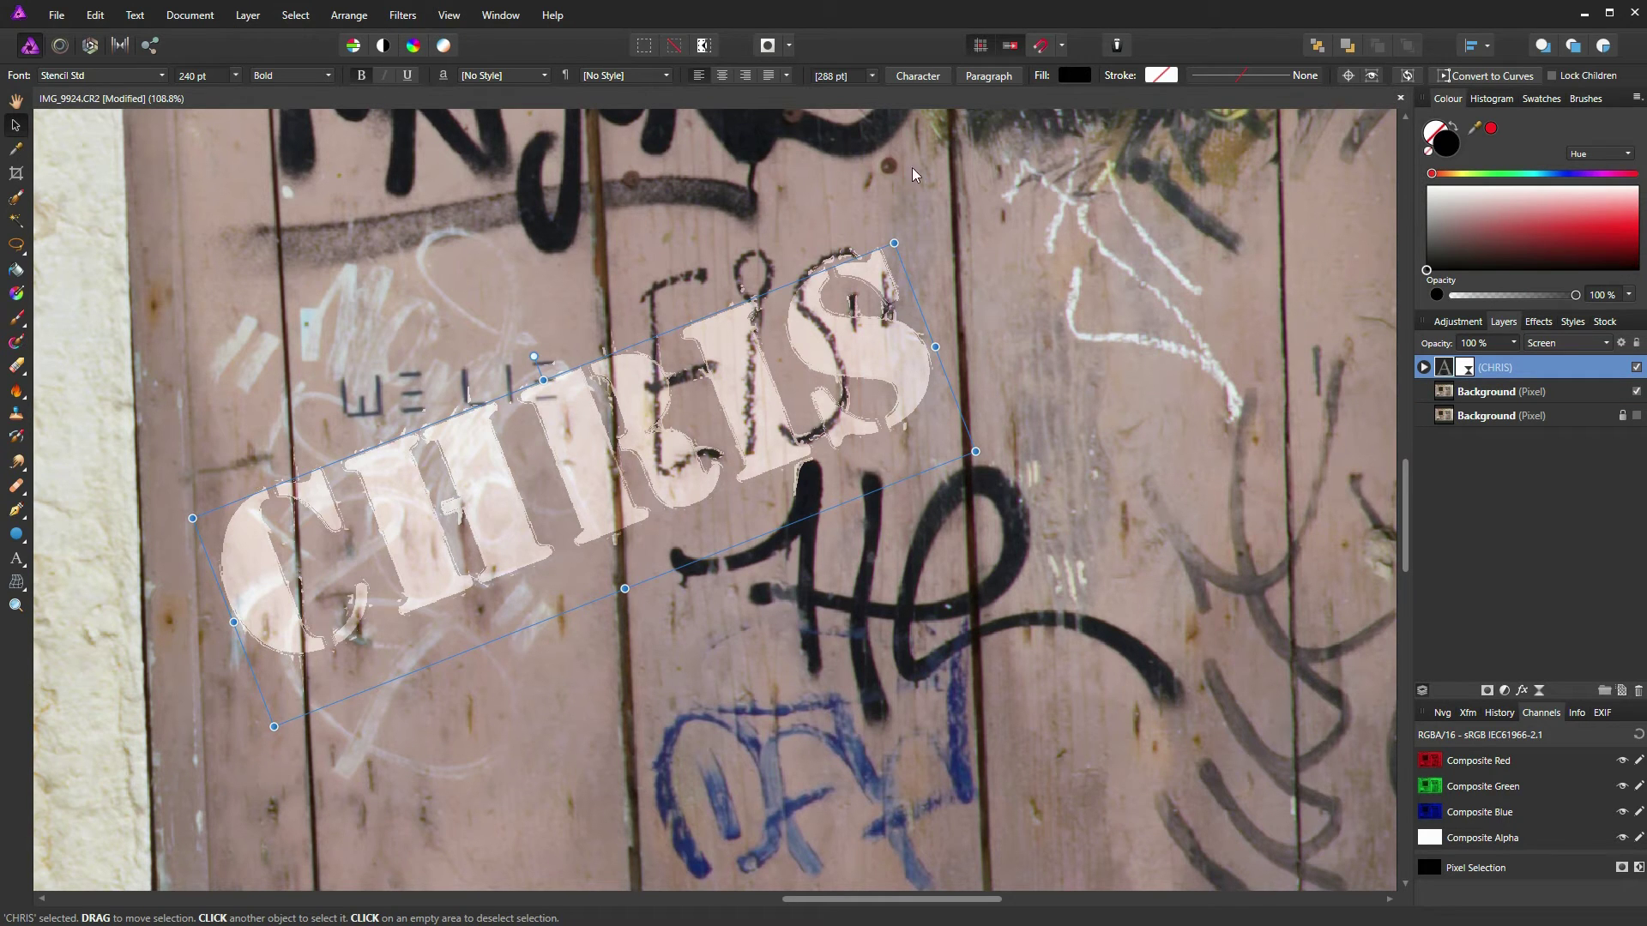
- Add a Live Gaussian Blur to the stencil text with a 0.9 px radius
left_click(247, 15)
mouse_move(290, 177)
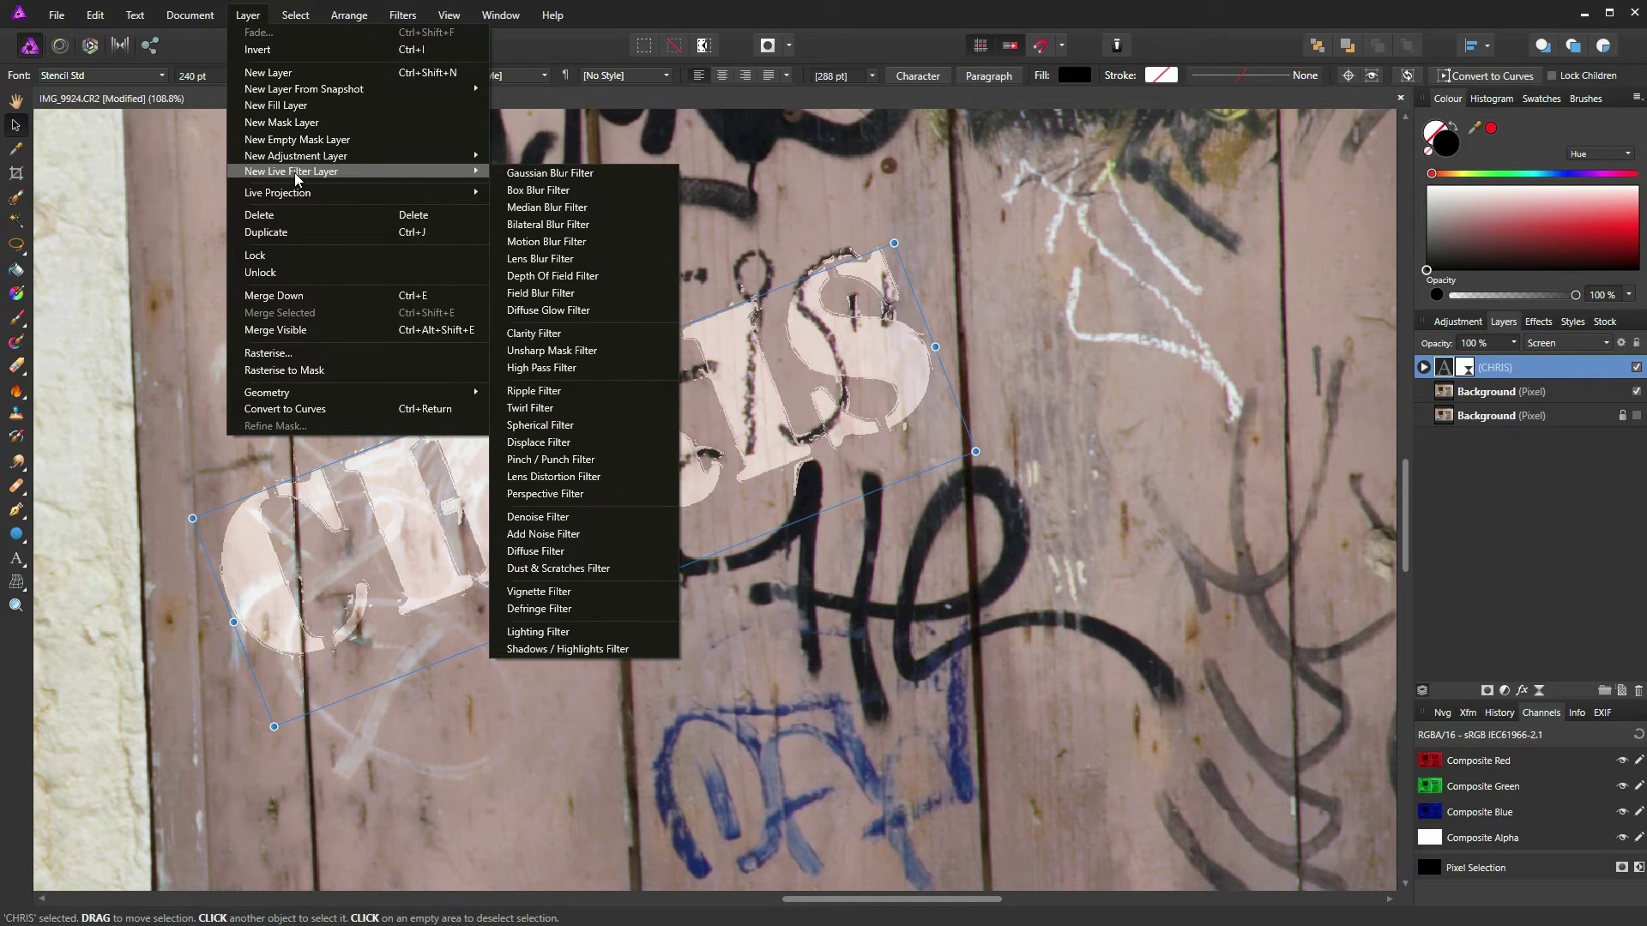
left_click(518, 177)
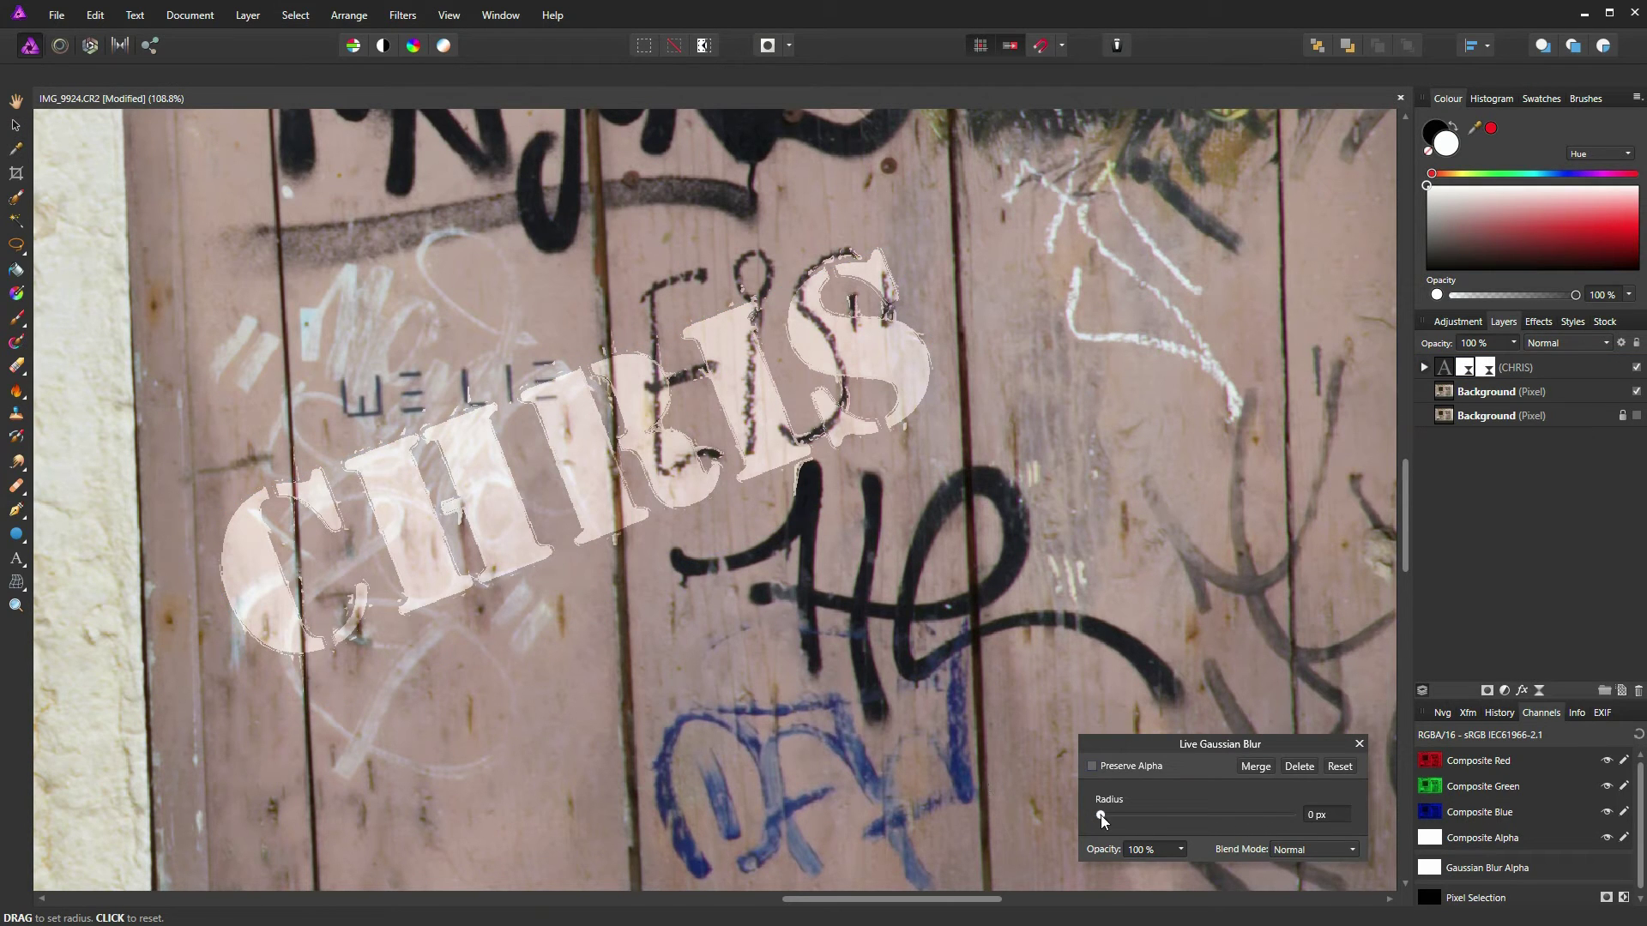
left_click_drag(1100, 815, 1116, 815)
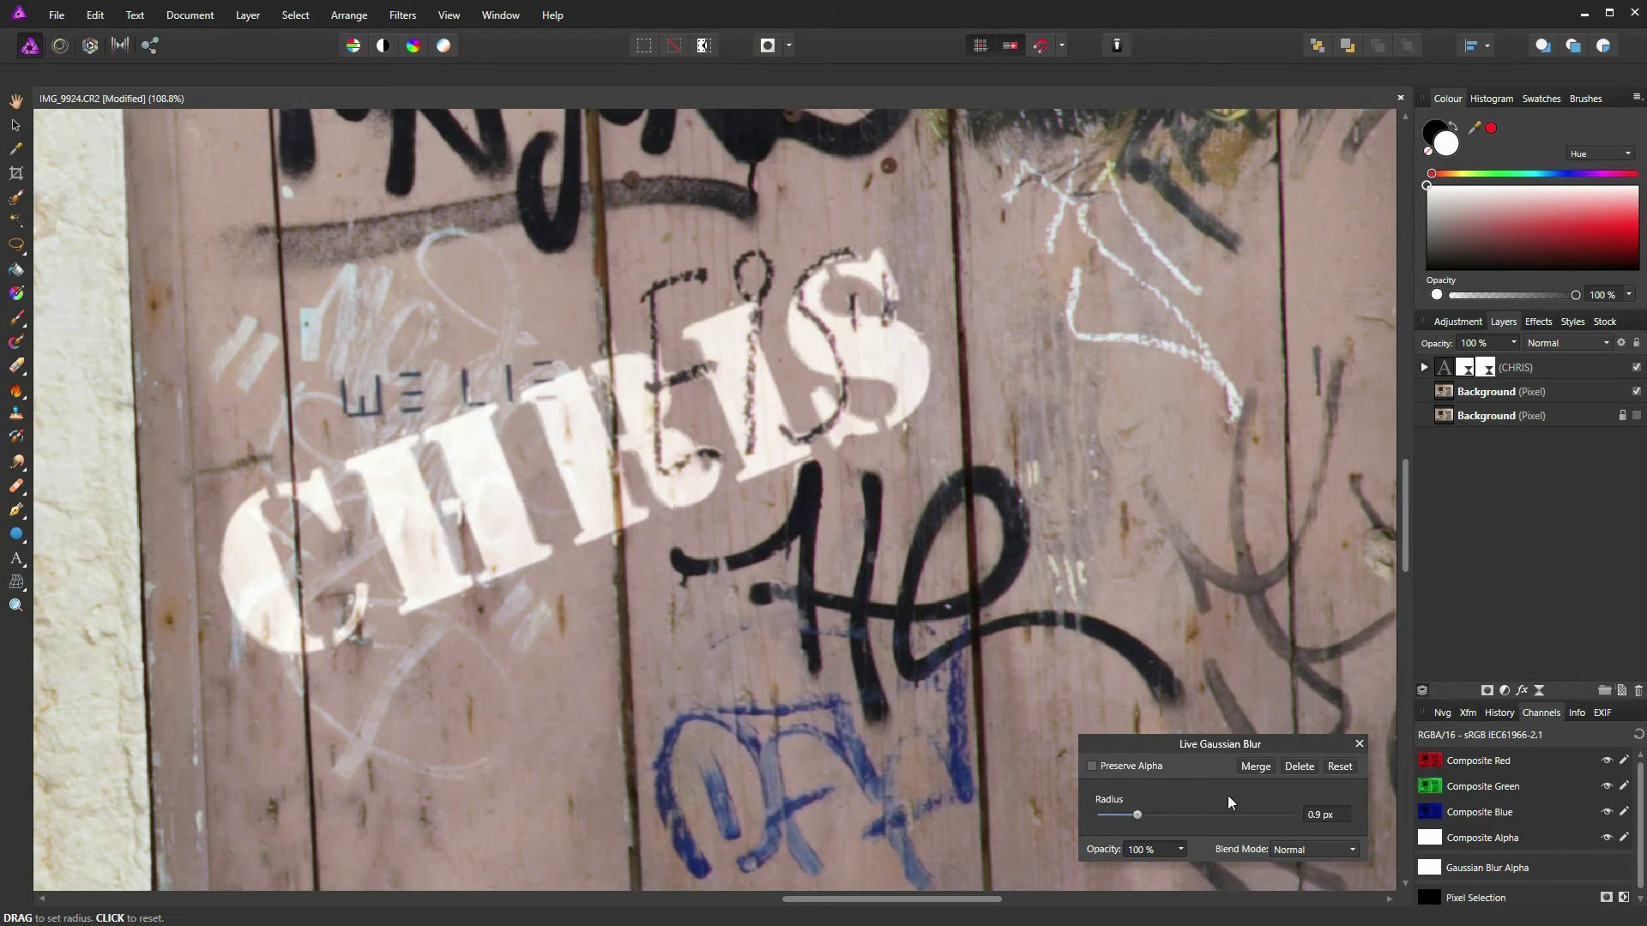
- Close the blur settings and zoom around to inspect the softened lettering on the door
left_click(1360, 745)
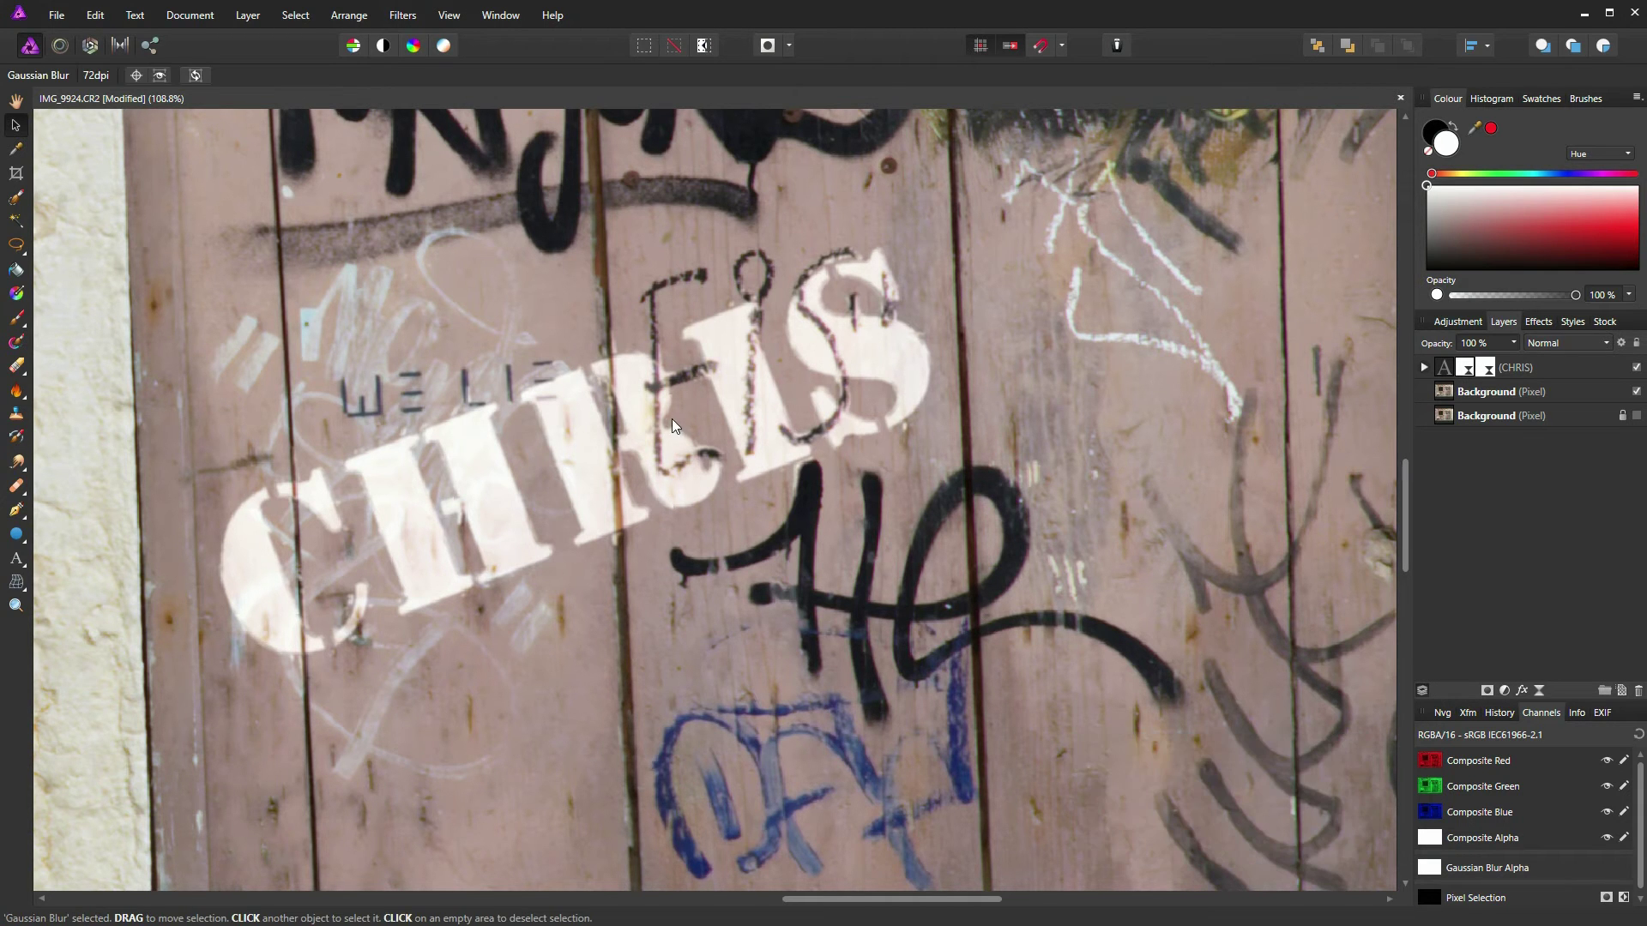
scroll(669, 419, "down", 5)
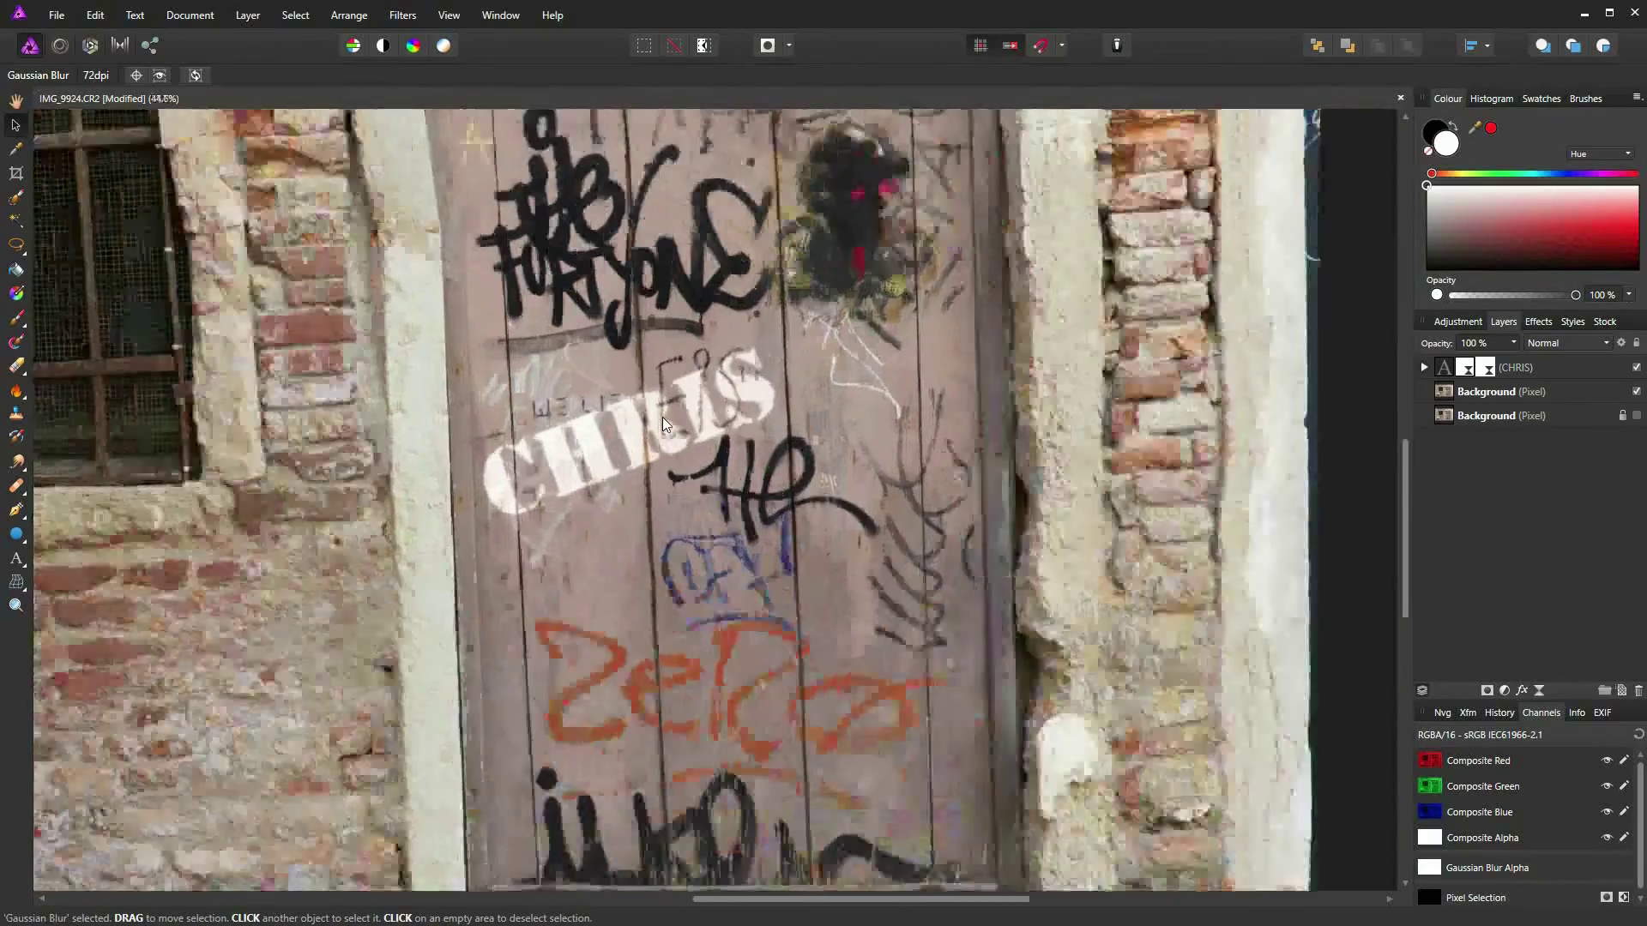
scroll(662, 417, "up", 4)
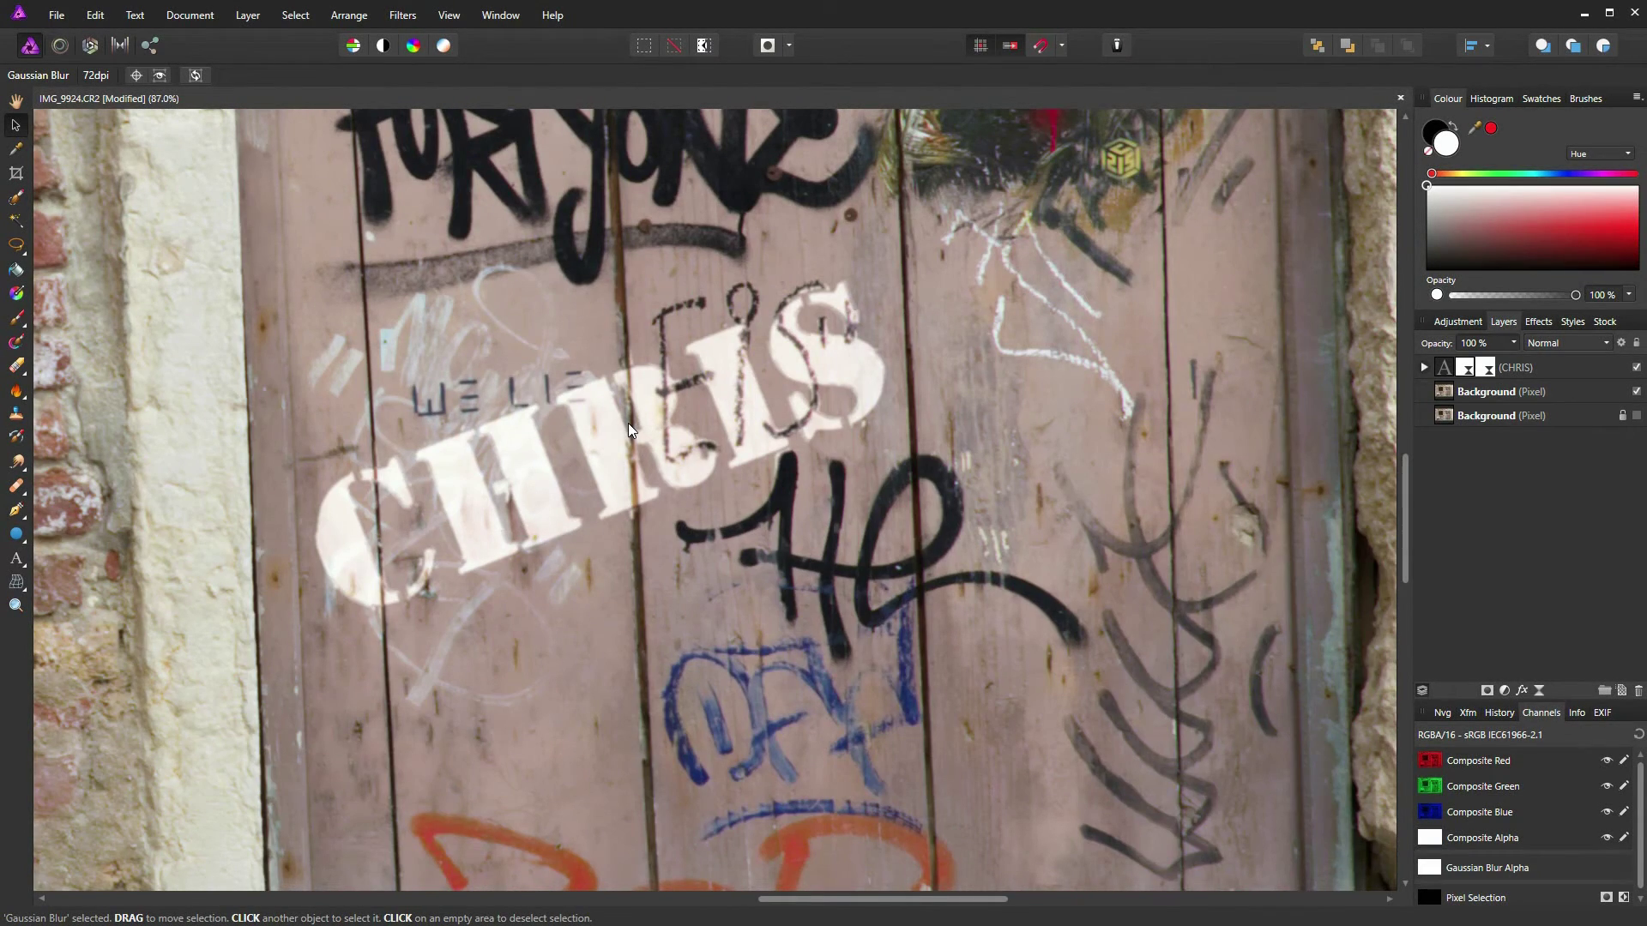
scroll(628, 424, "down", 1)
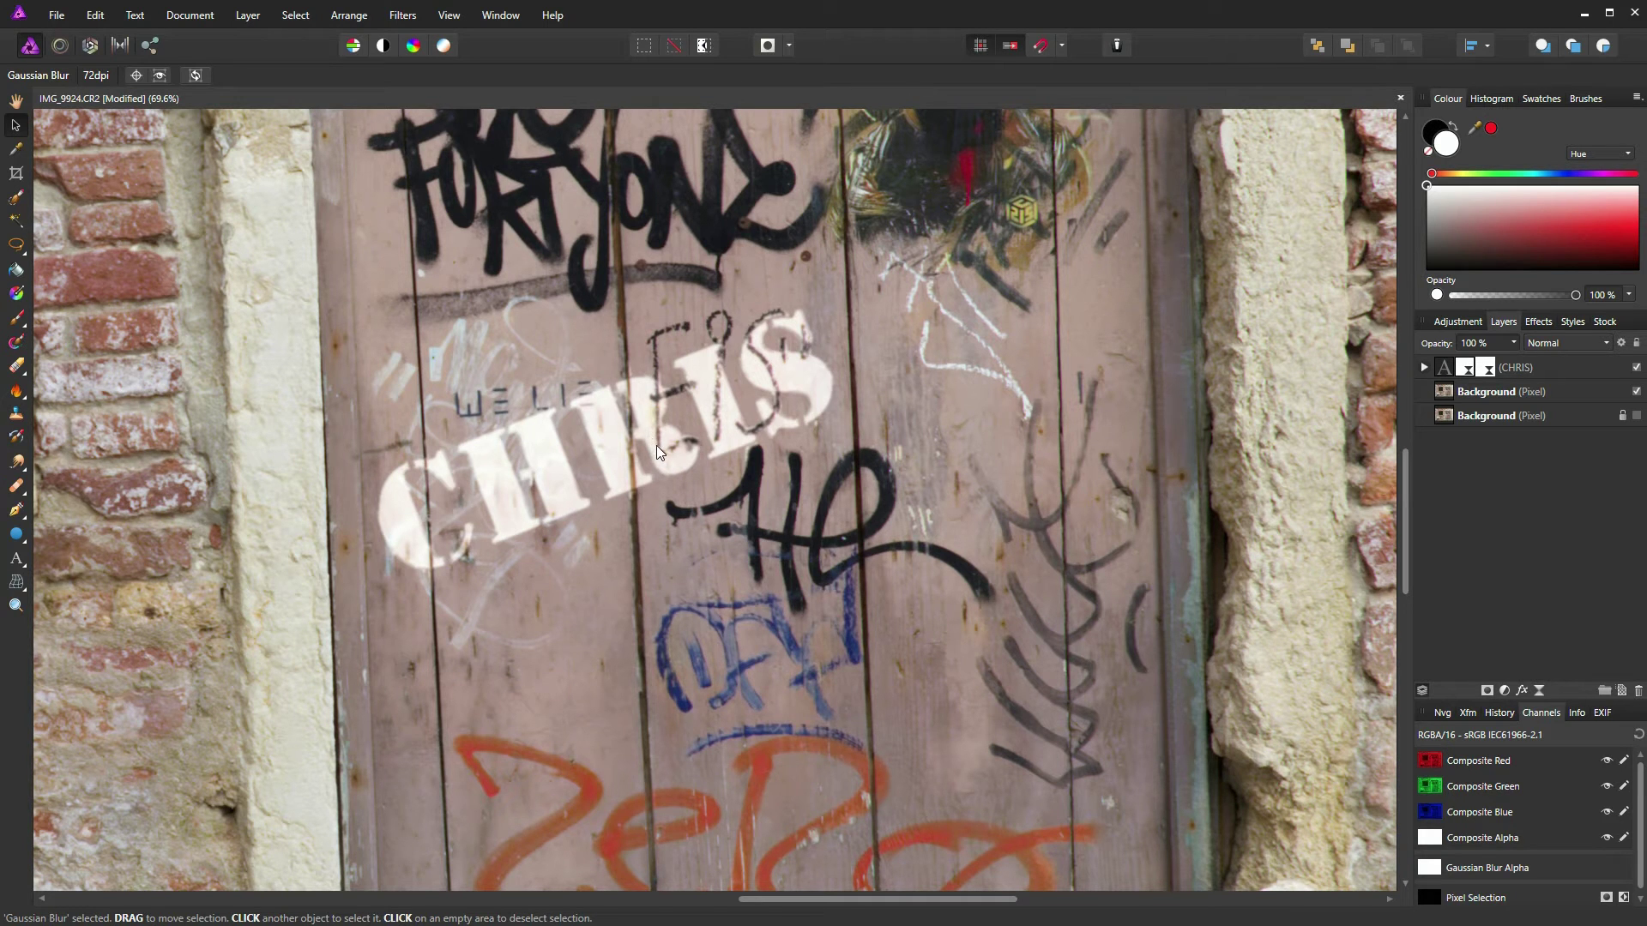
scroll(658, 395, "up", 4)
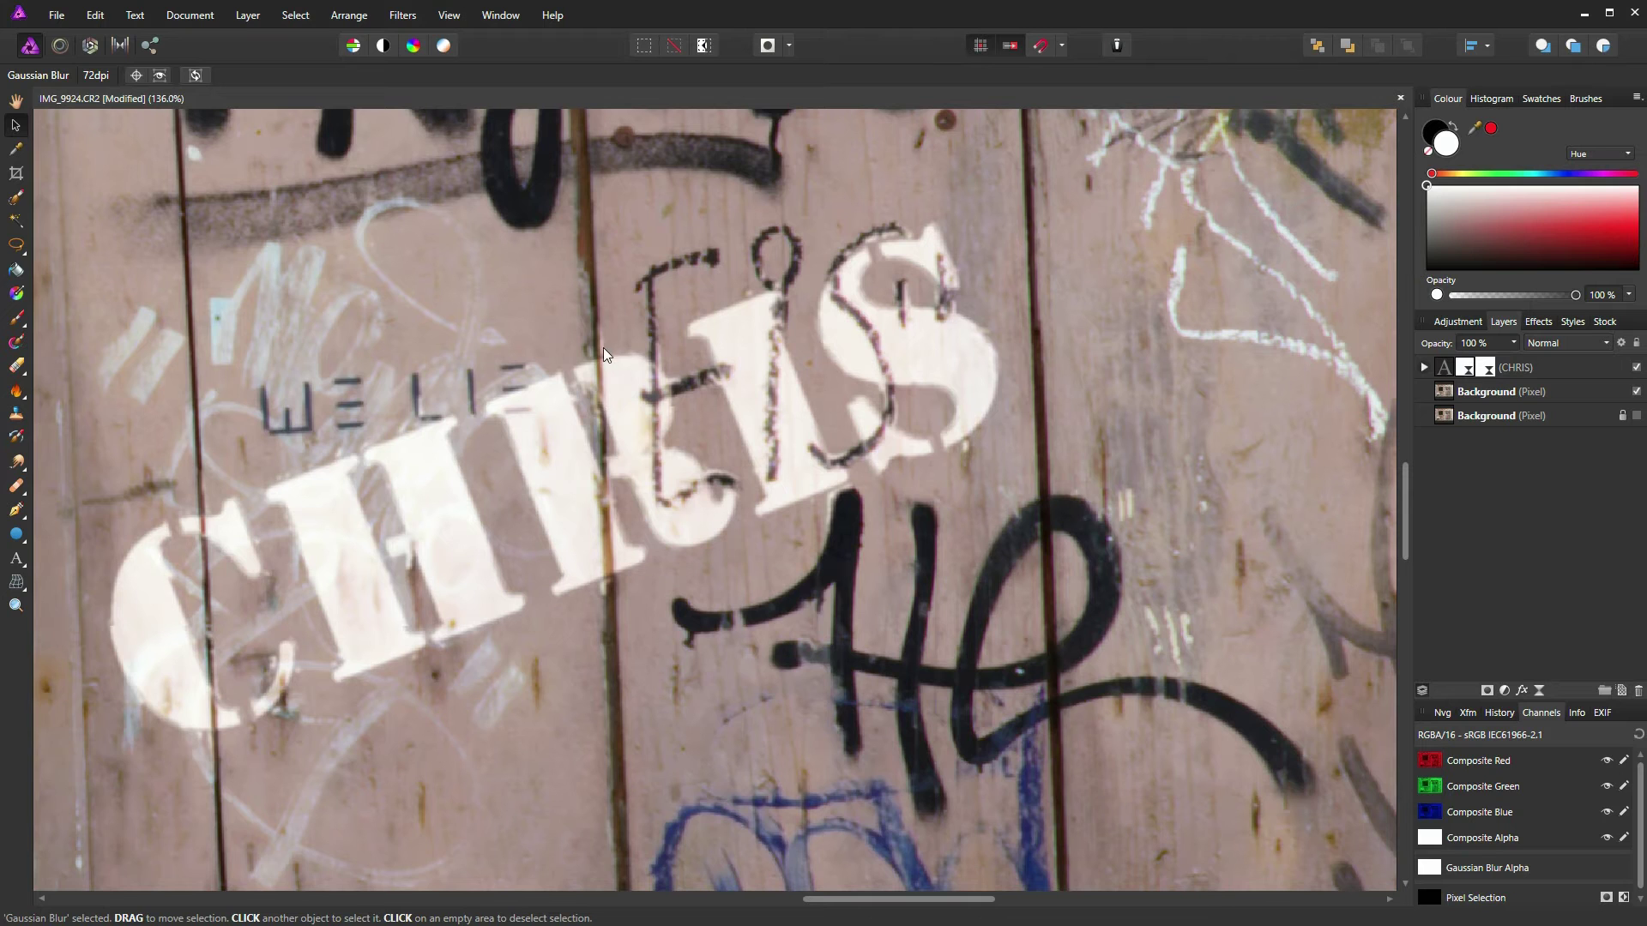
scroll(611, 377, "down", 1)
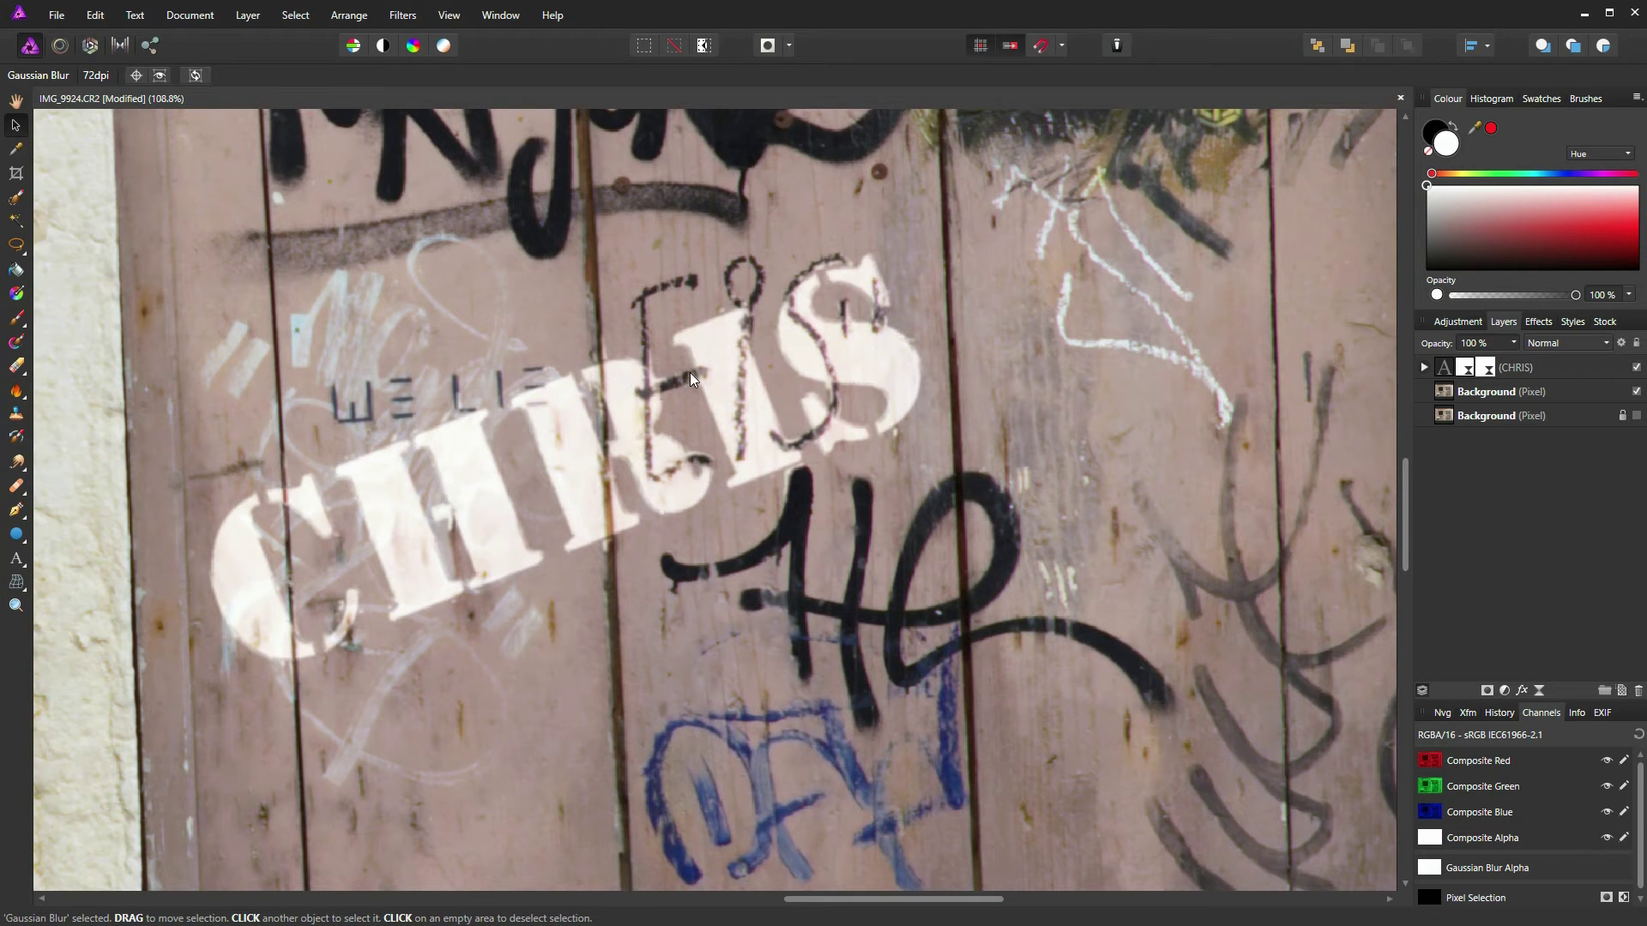
- Duplicate the original Background photo layer and move the copy above the text layer
left_click(1447, 390)
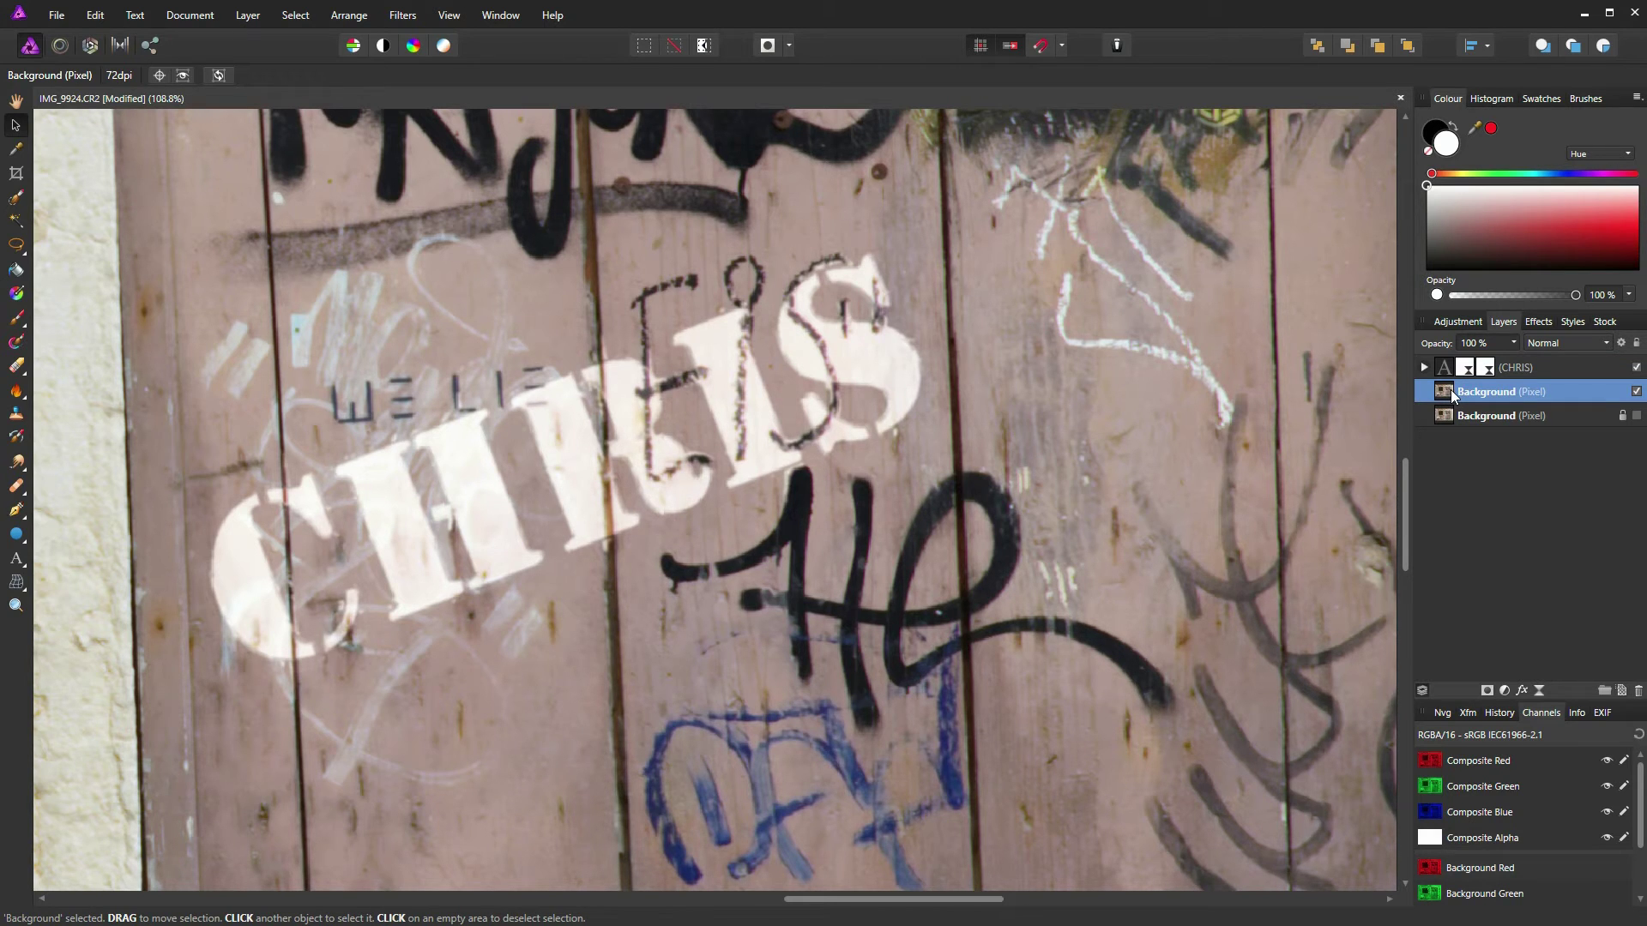
key("ctrl+j")
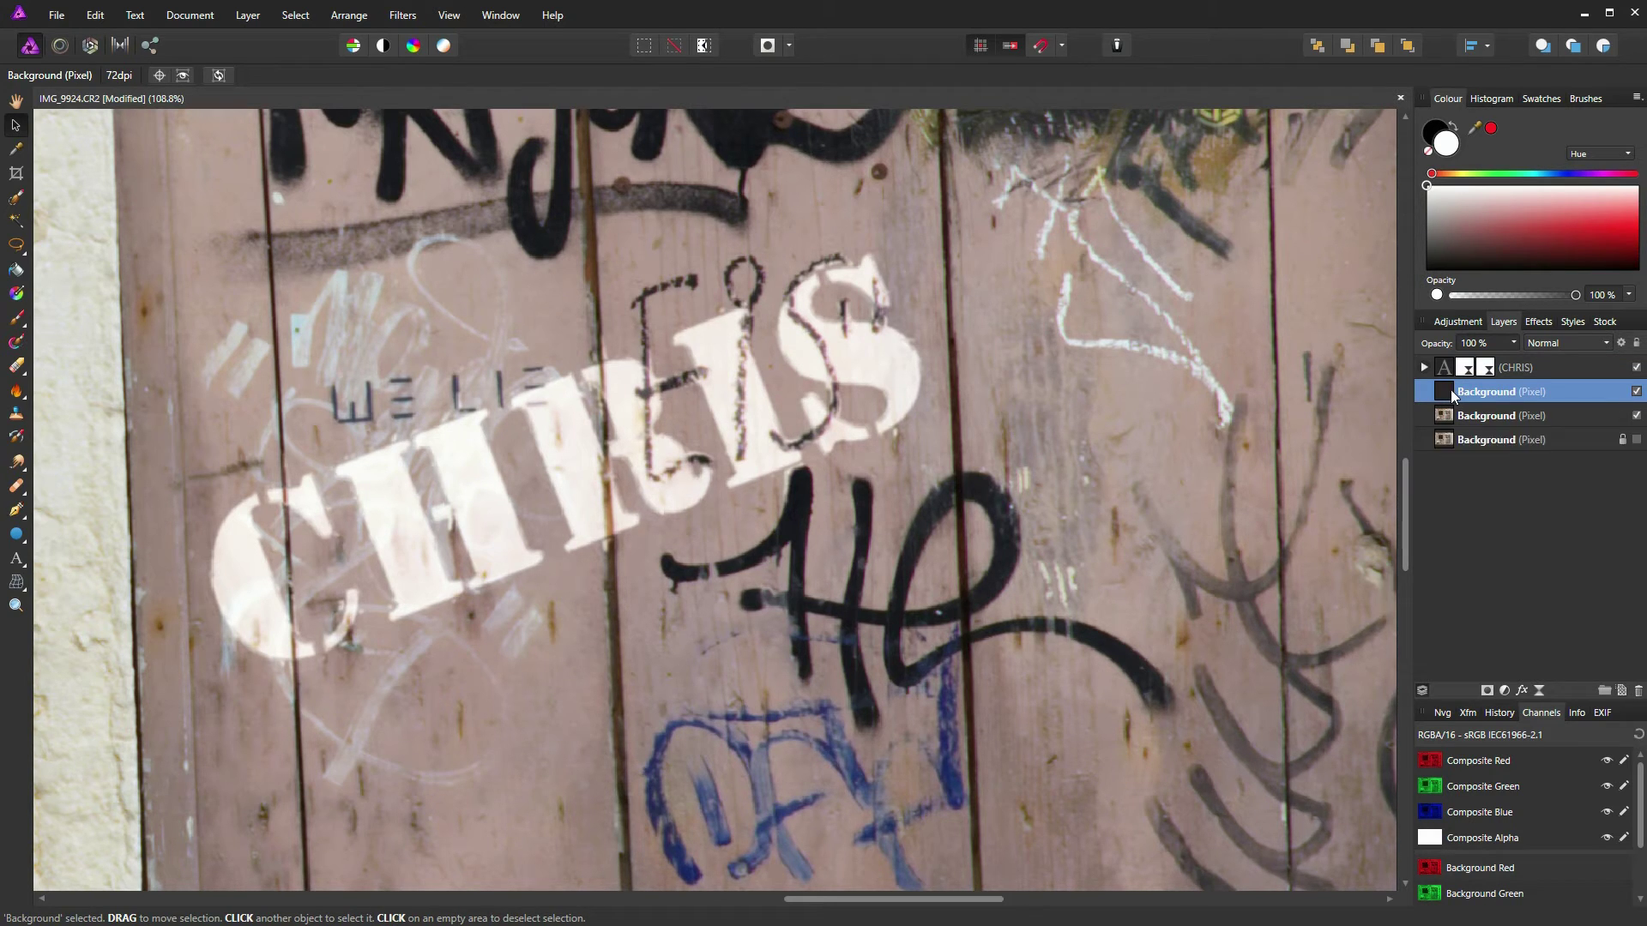
left_click_drag(1446, 397, 1449, 347)
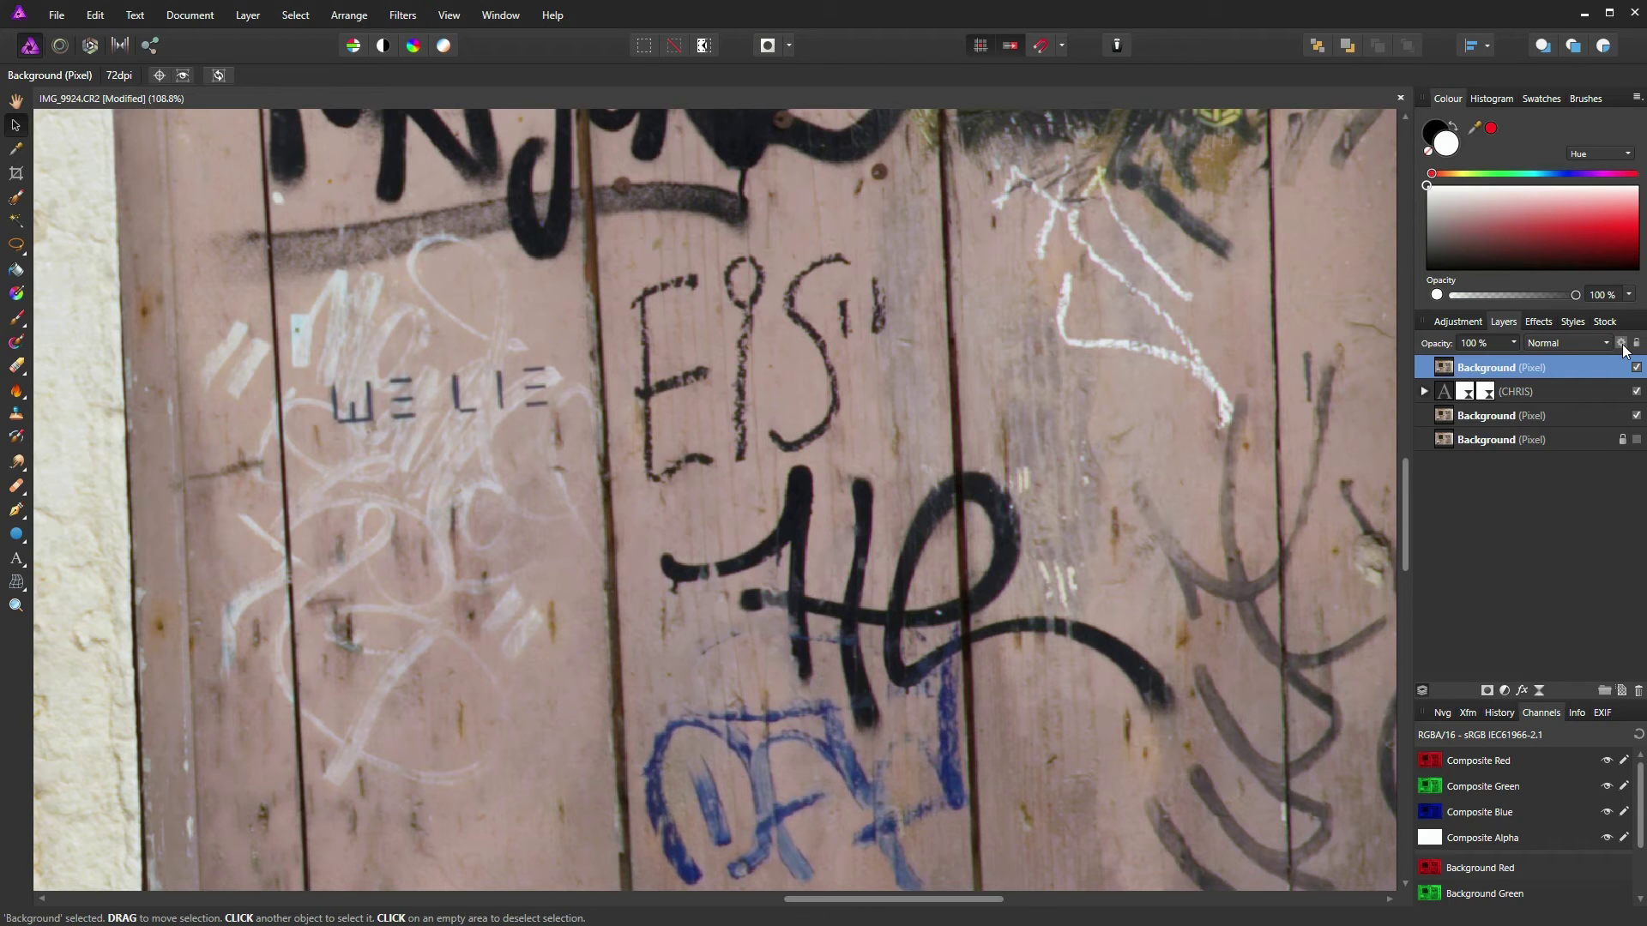
- Adjust the top photo copy's Source Layer Ranges so tones above 25.1% turn transparent
left_click(1621, 344)
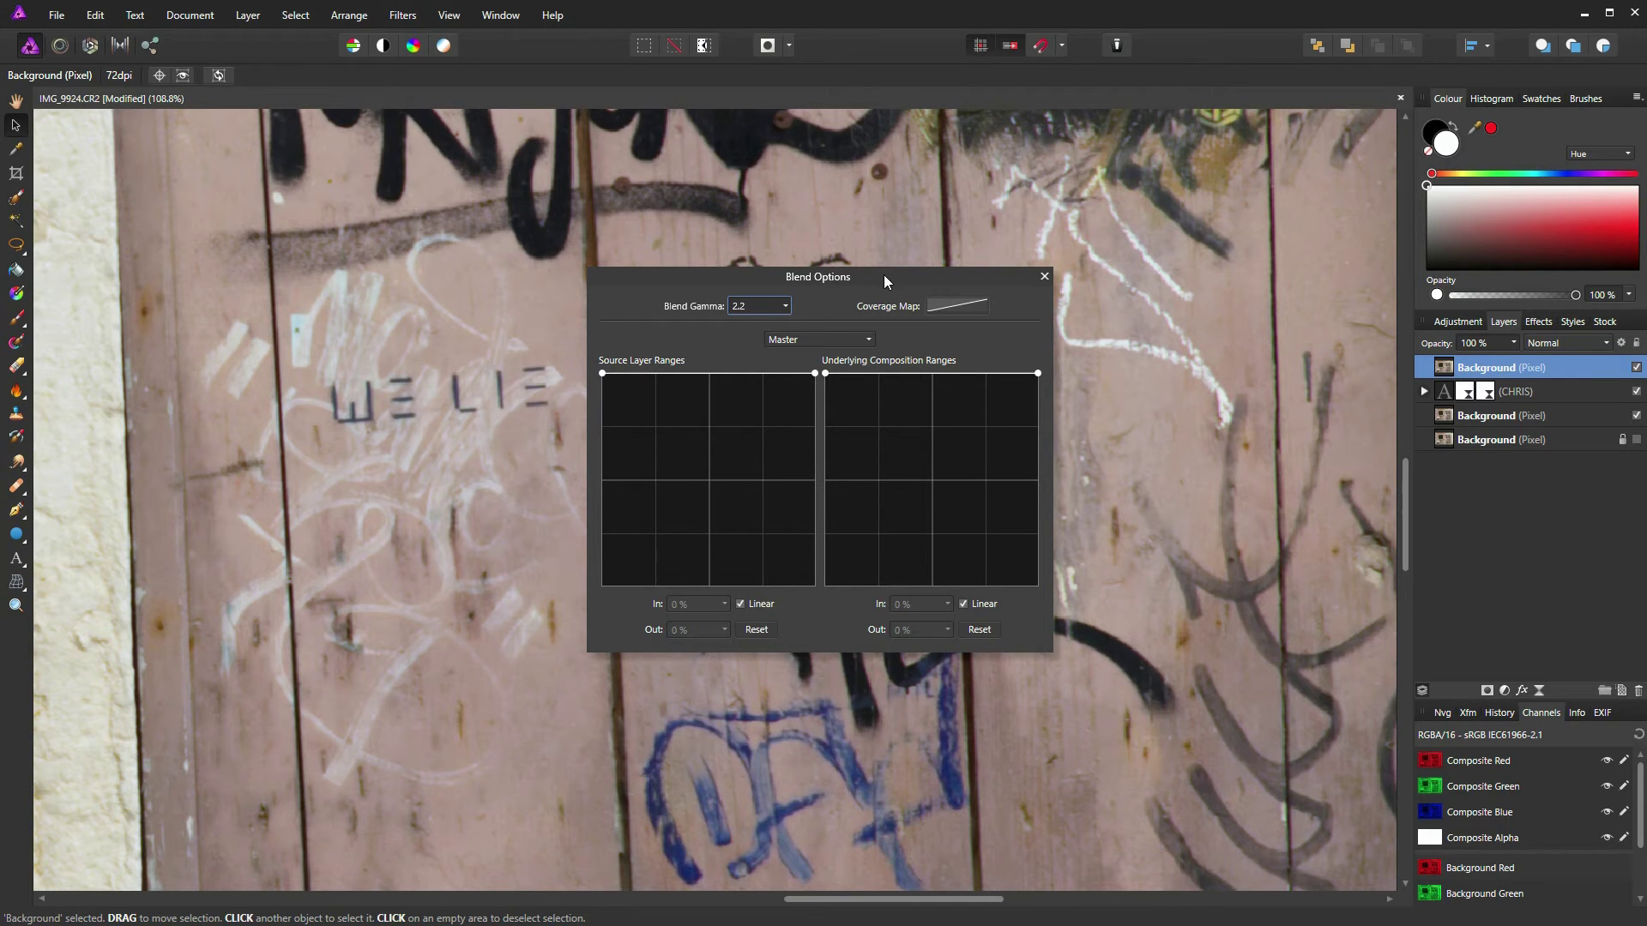
left_click_drag(883, 274, 1176, 196)
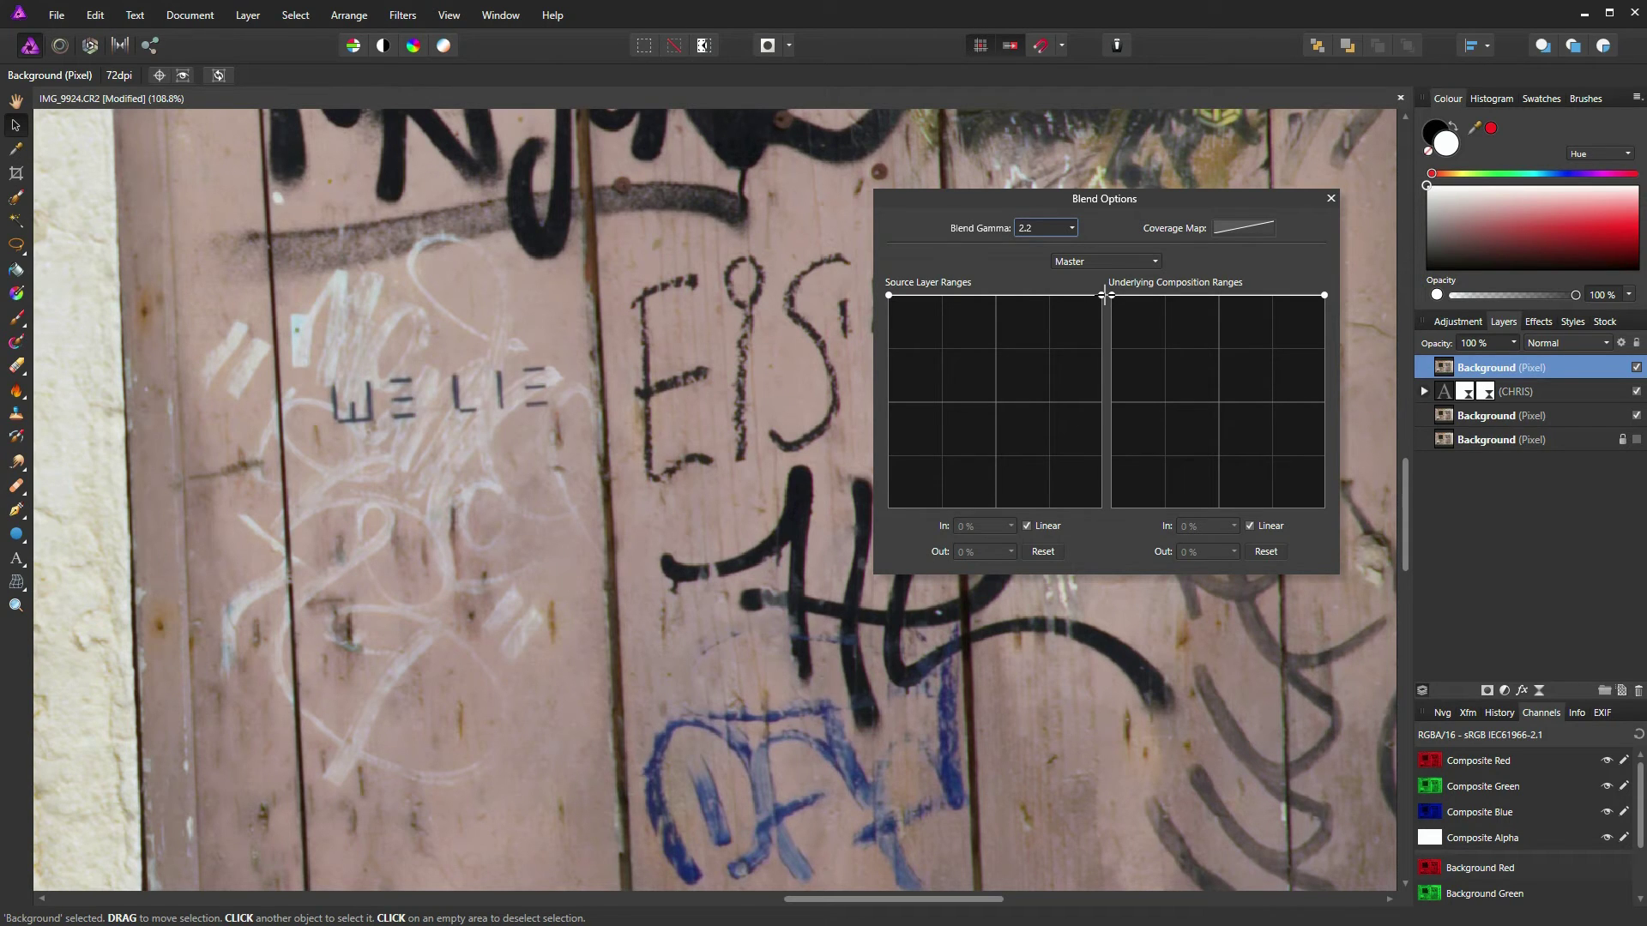
left_click_drag(1100, 295, 1107, 515)
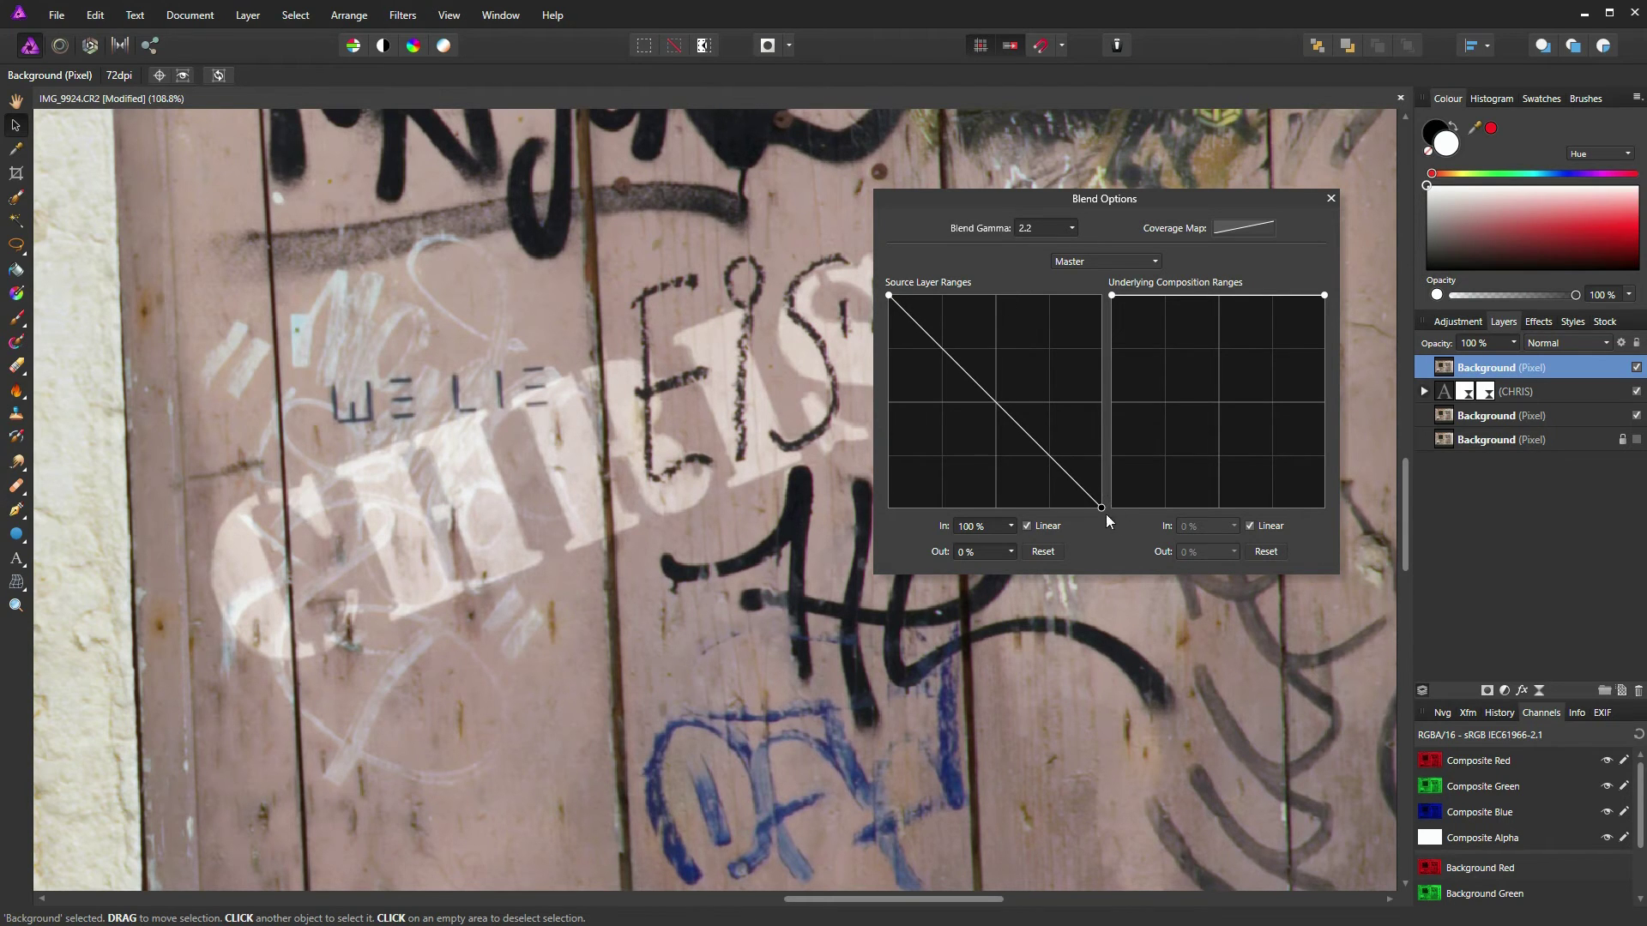
left_click_drag(1102, 510, 941, 553)
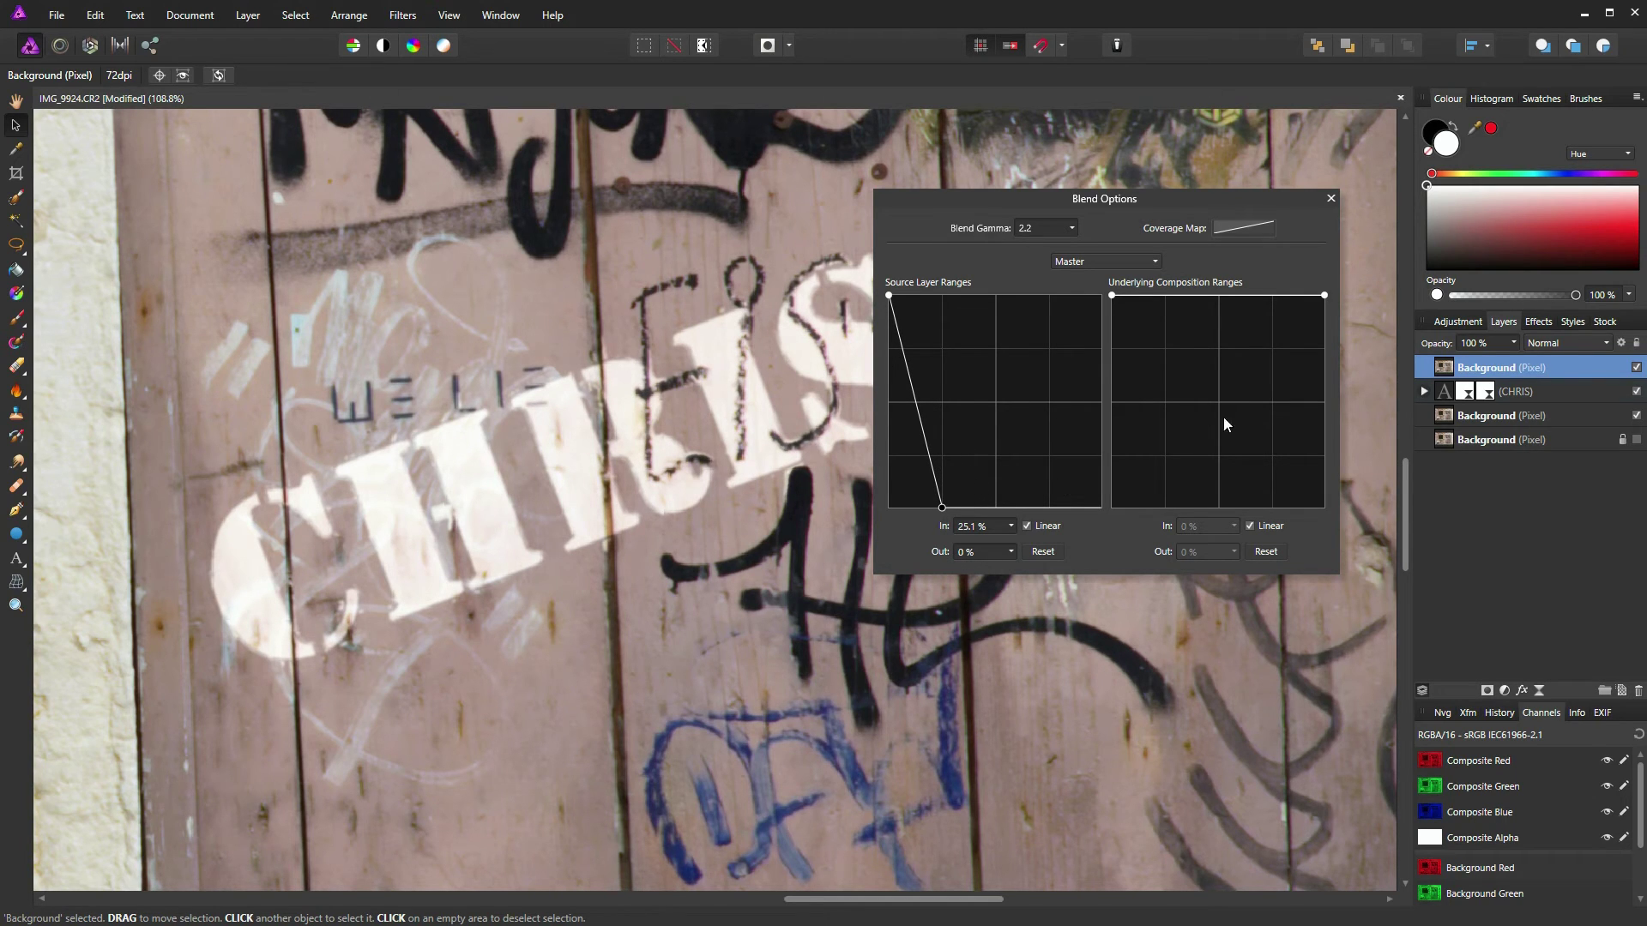
- Hide the door photo and CHRIS layers, then reshape the copy's blend range to reach 0% at 16.7%
left_click(1637, 417)
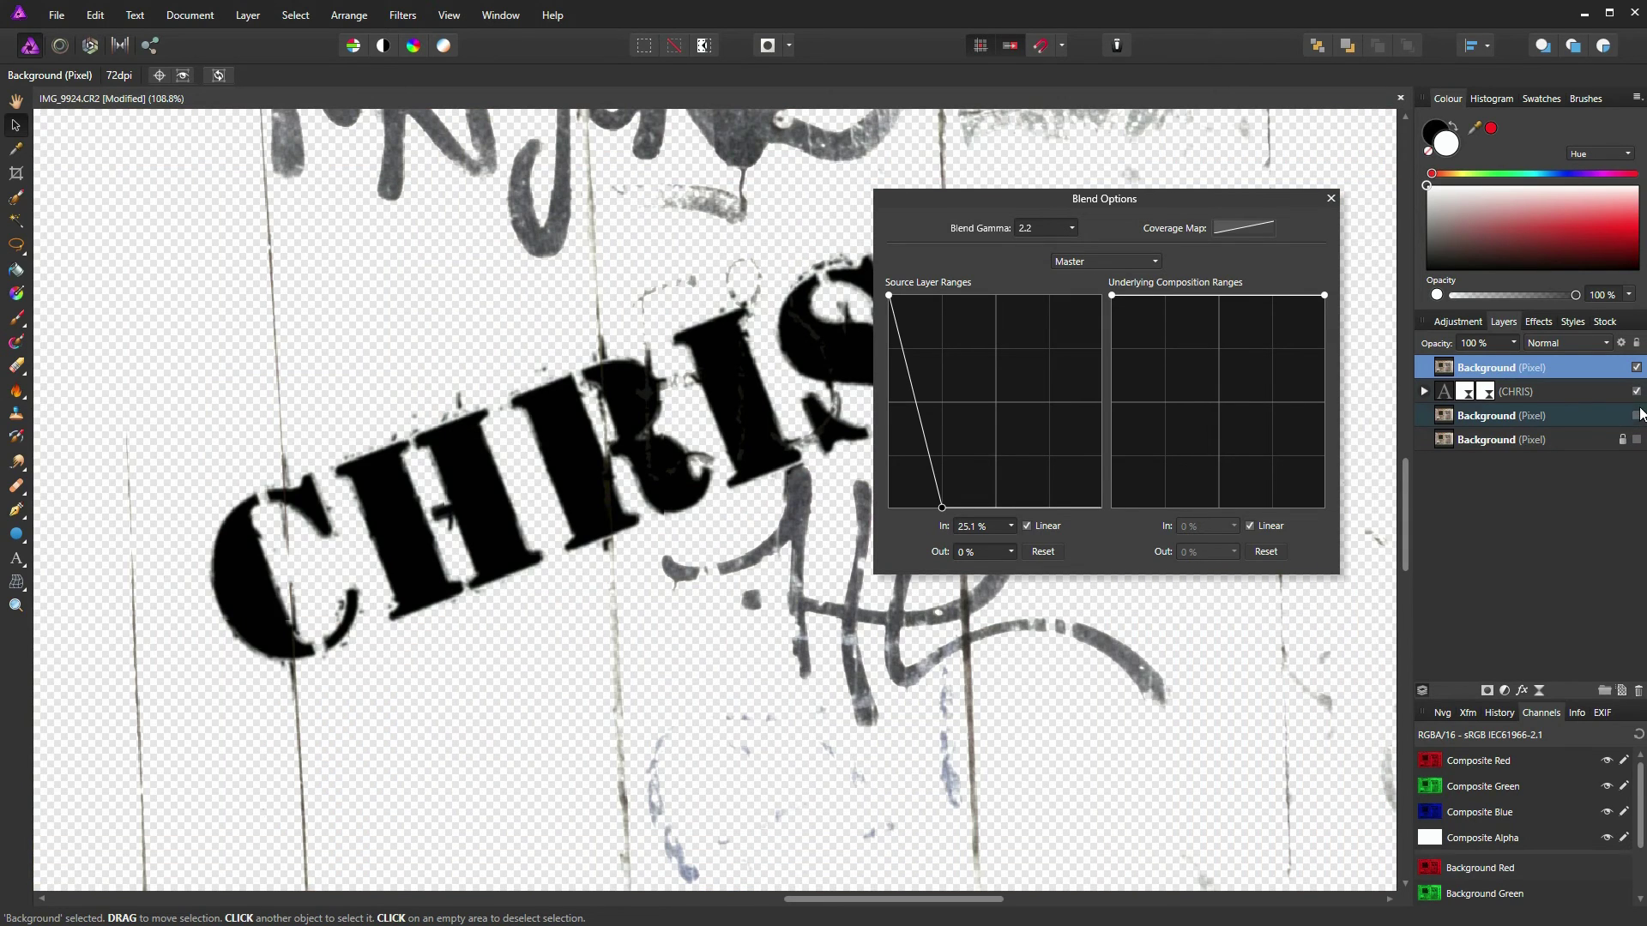
left_click(1636, 392)
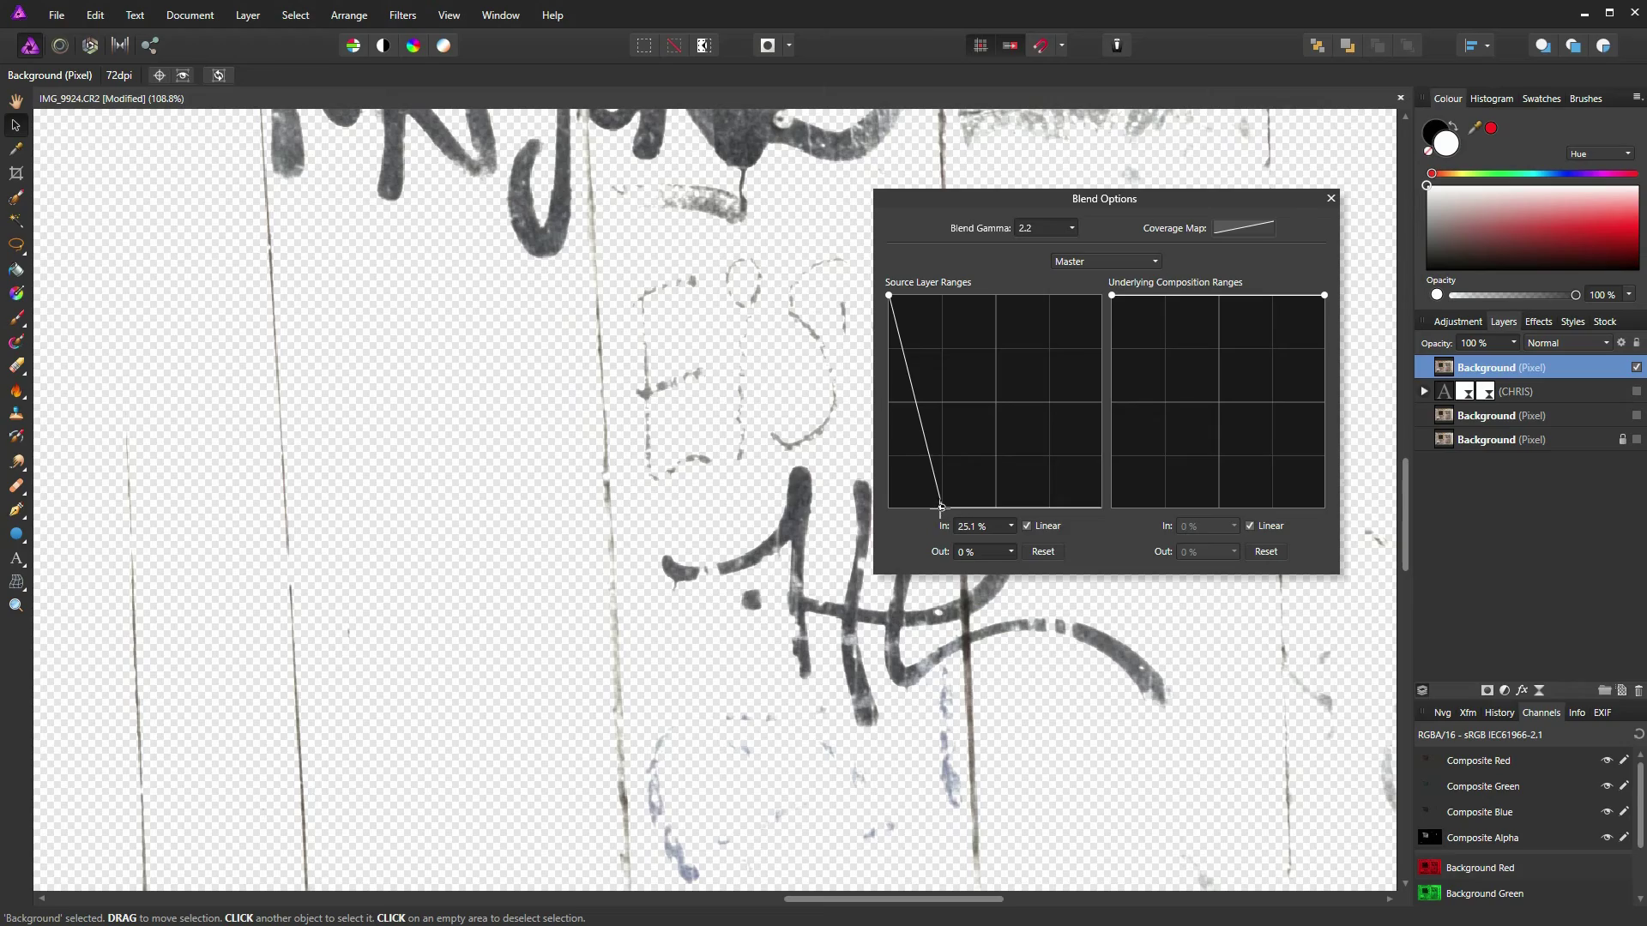
left_click_drag(941, 507, 1338, 542)
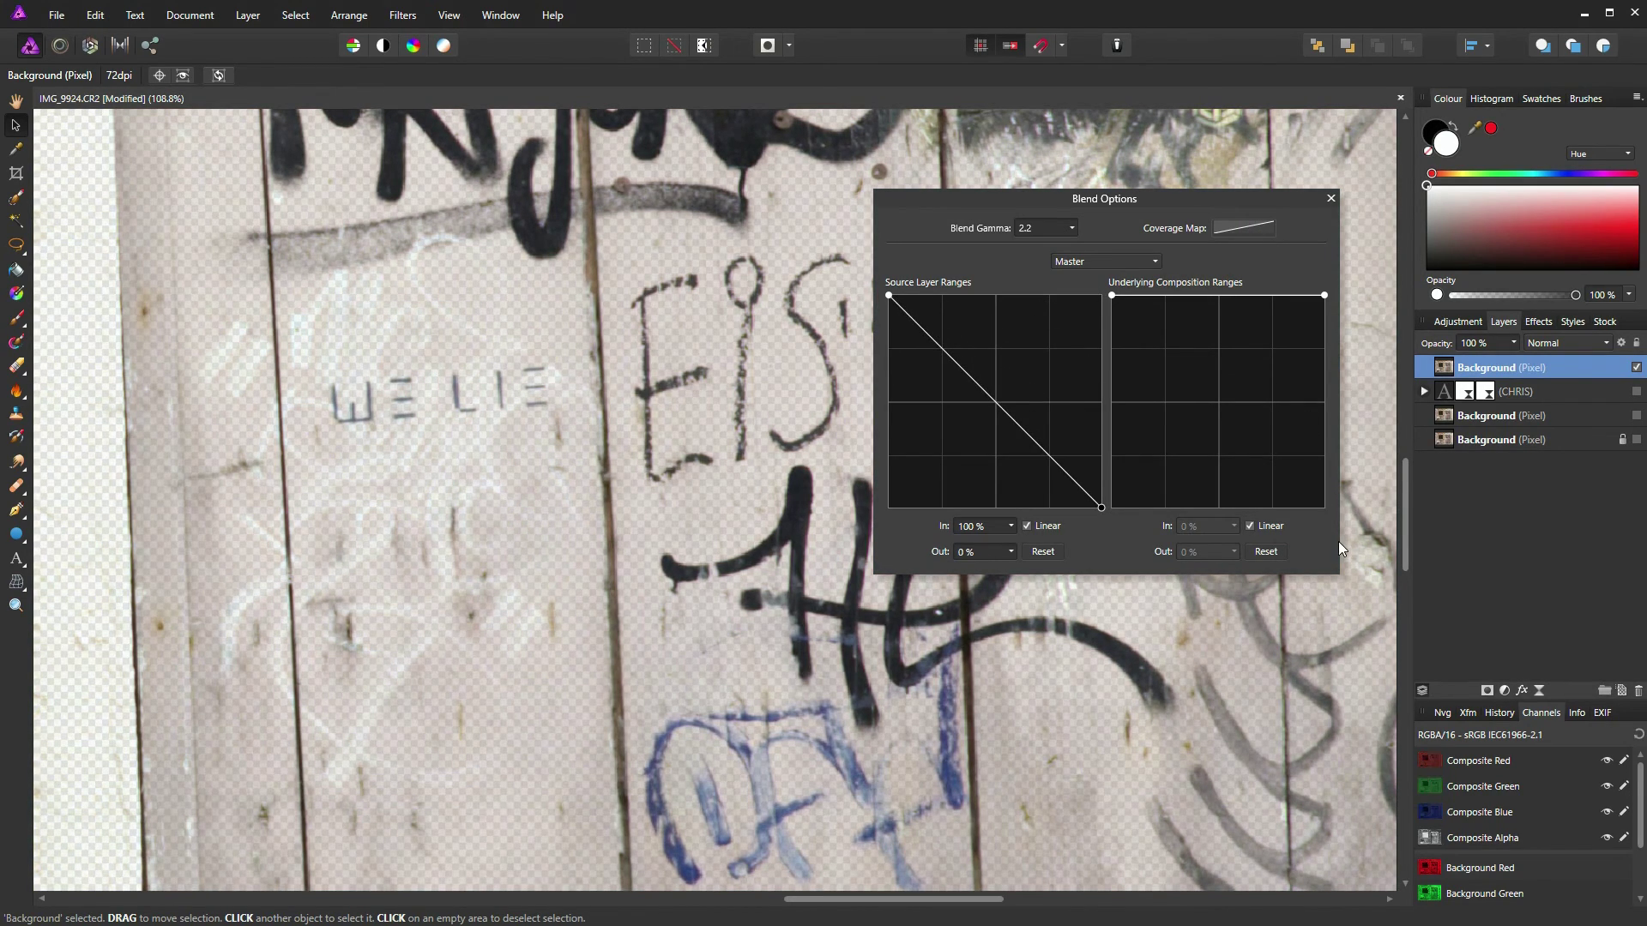
left_click_drag(1116, 622, 945, 650)
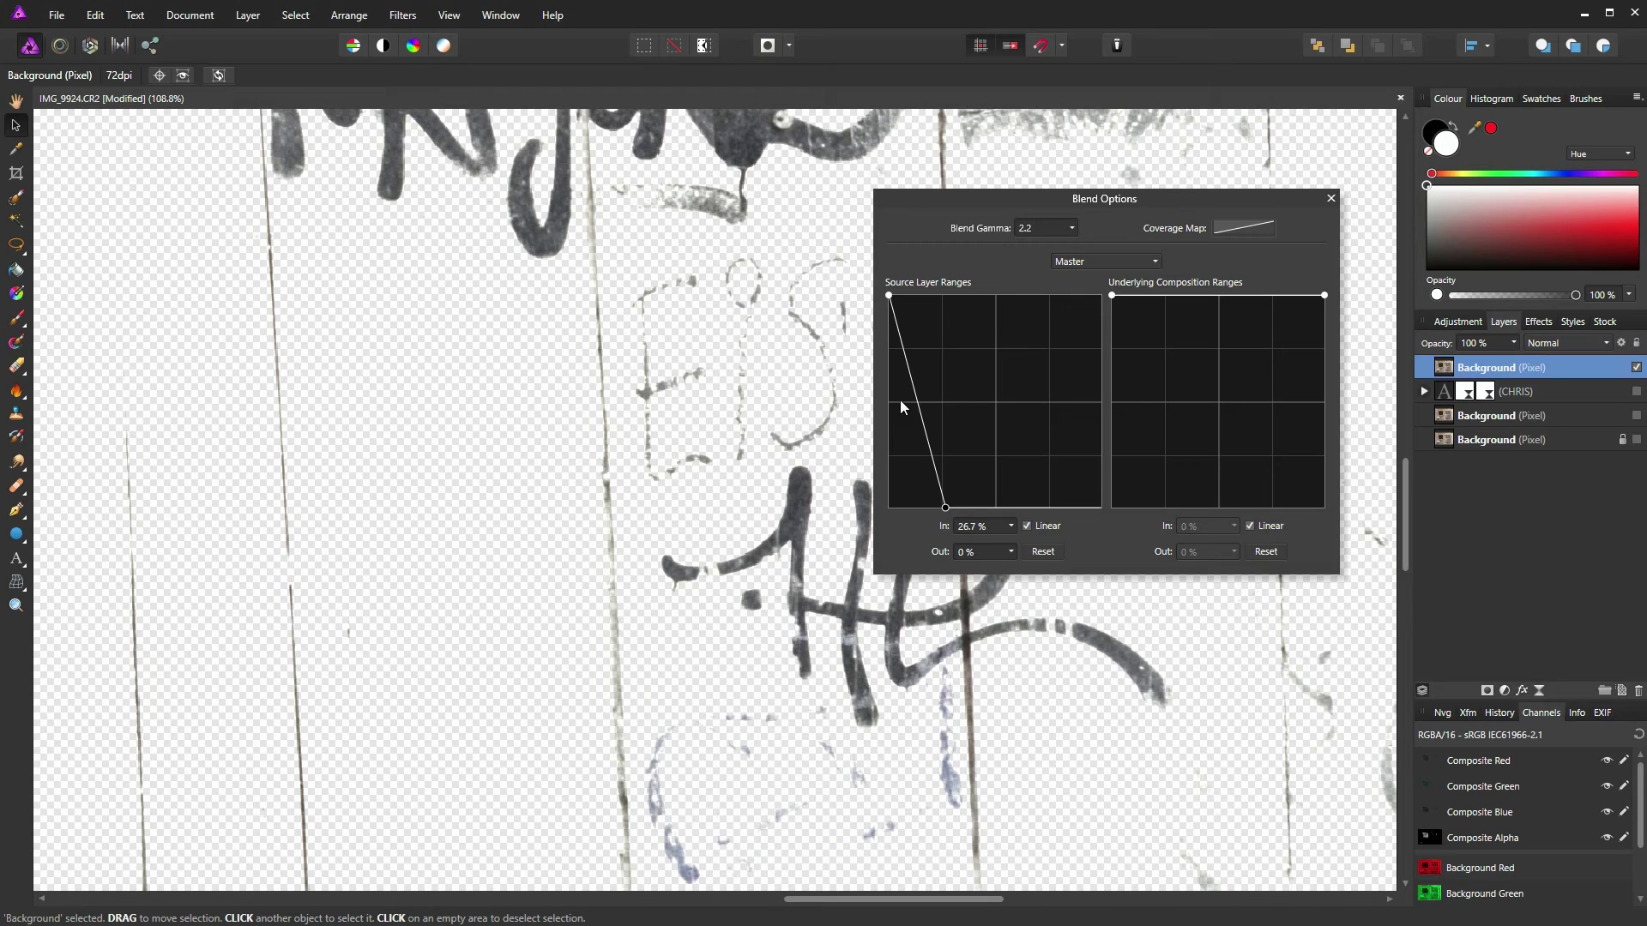
left_click_drag(913, 383, 926, 327)
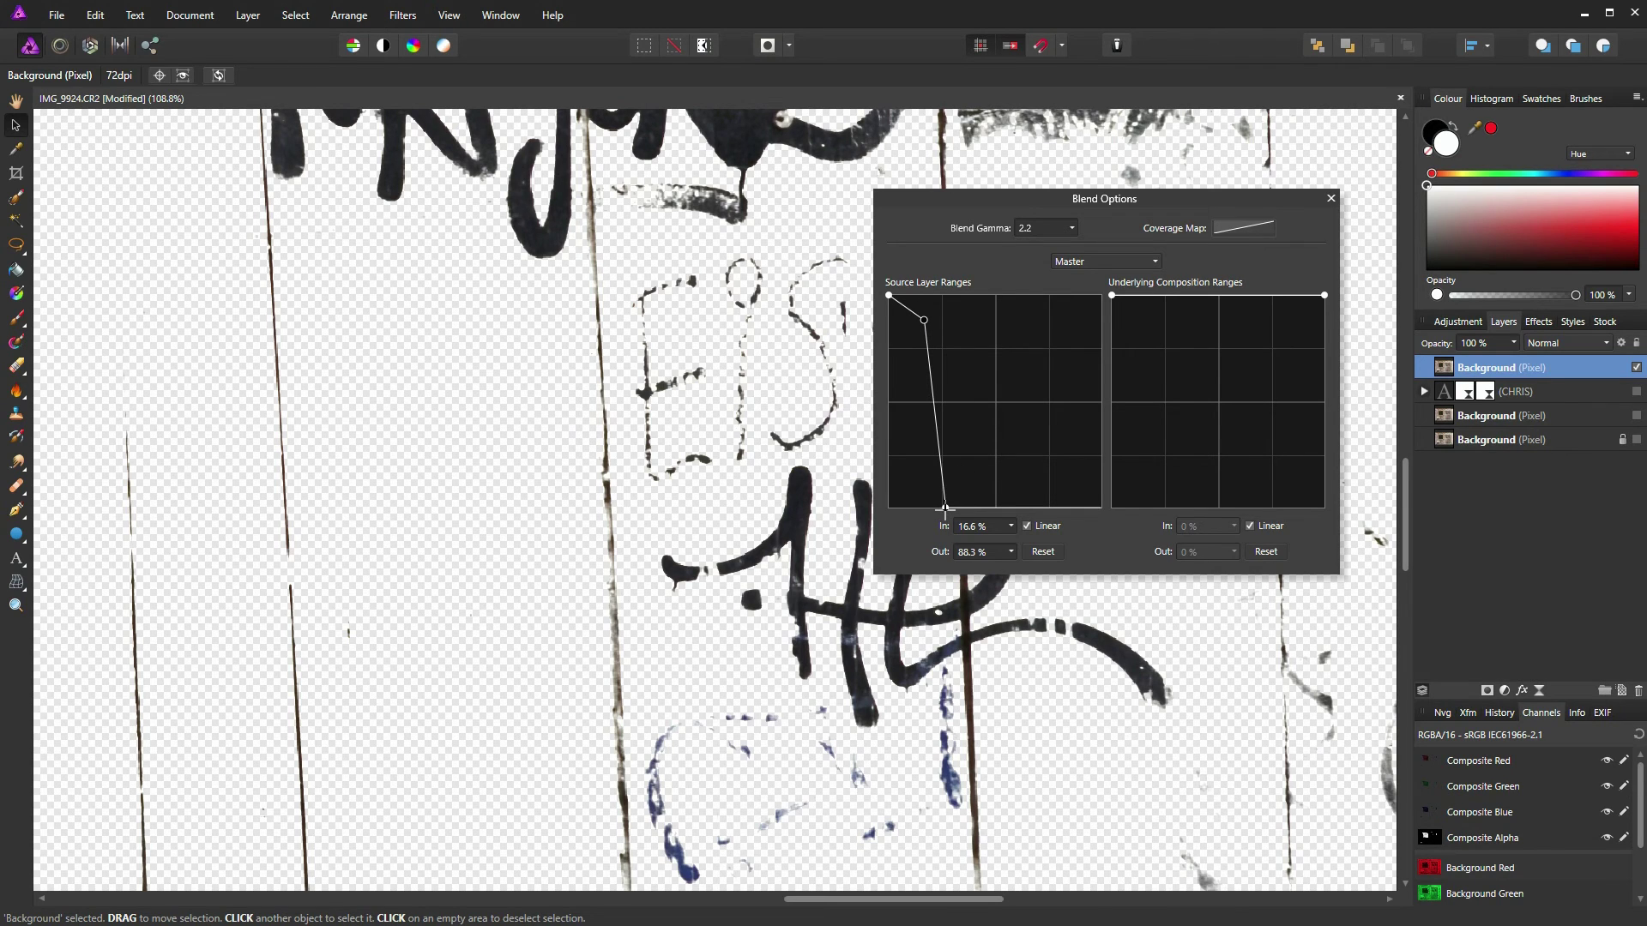
left_click_drag(944, 509, 923, 510)
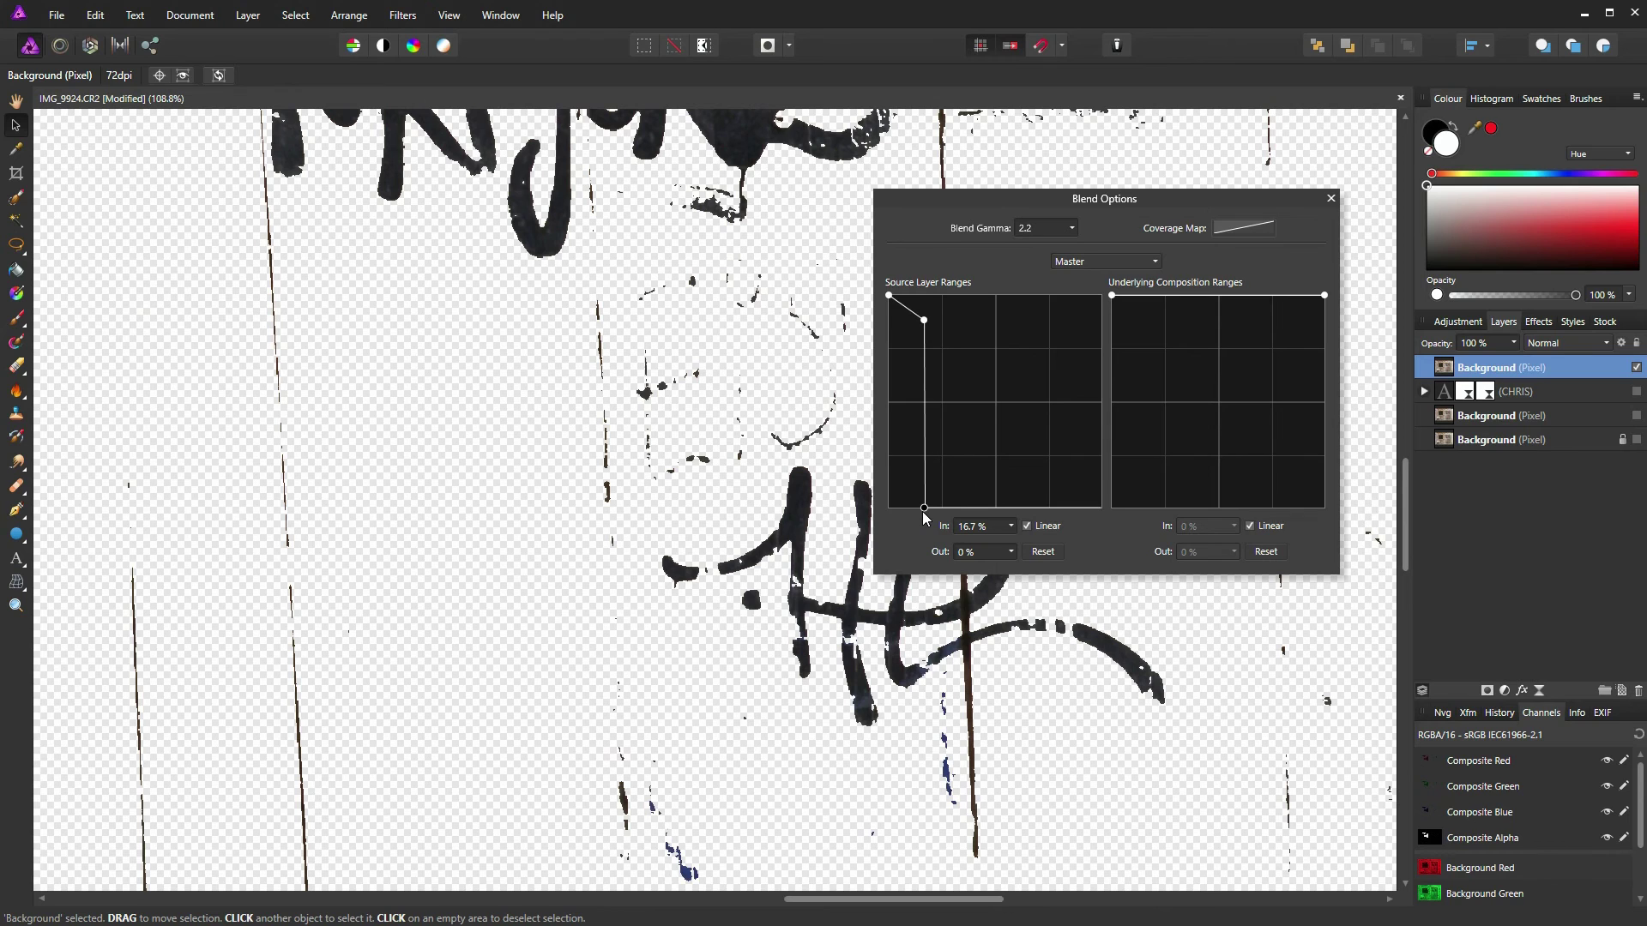
- Zoom in on the strokes and move the bottom Source Layer Ranges node to In 33.9%
scroll(781, 515, "up", 8)
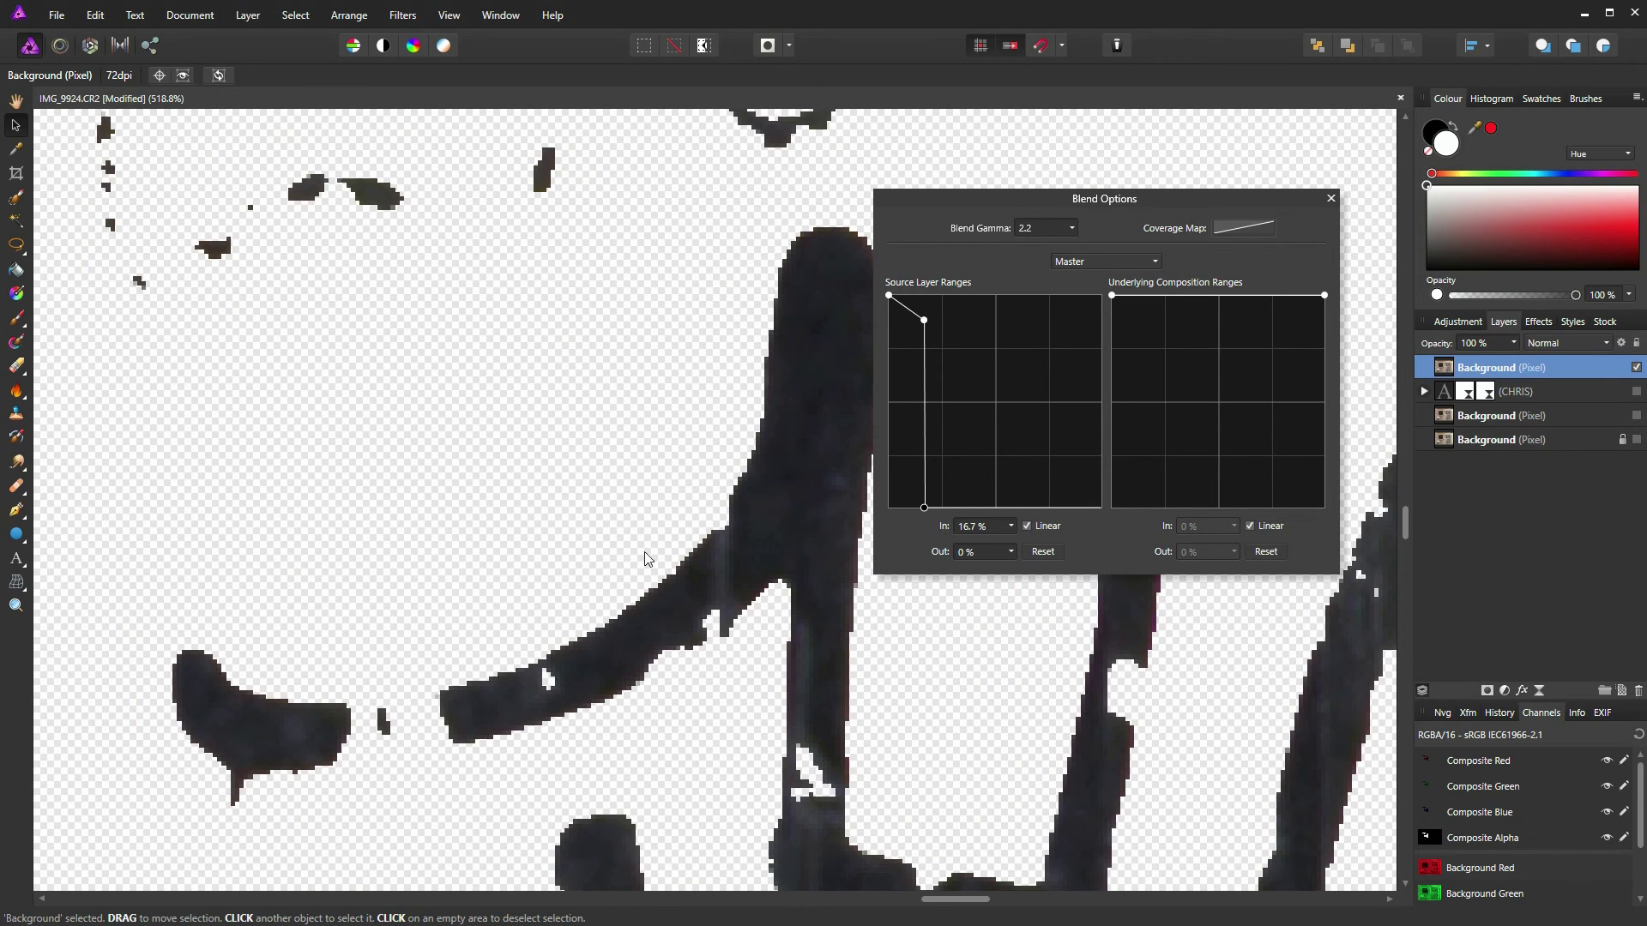
scroll(633, 472, "down", 3)
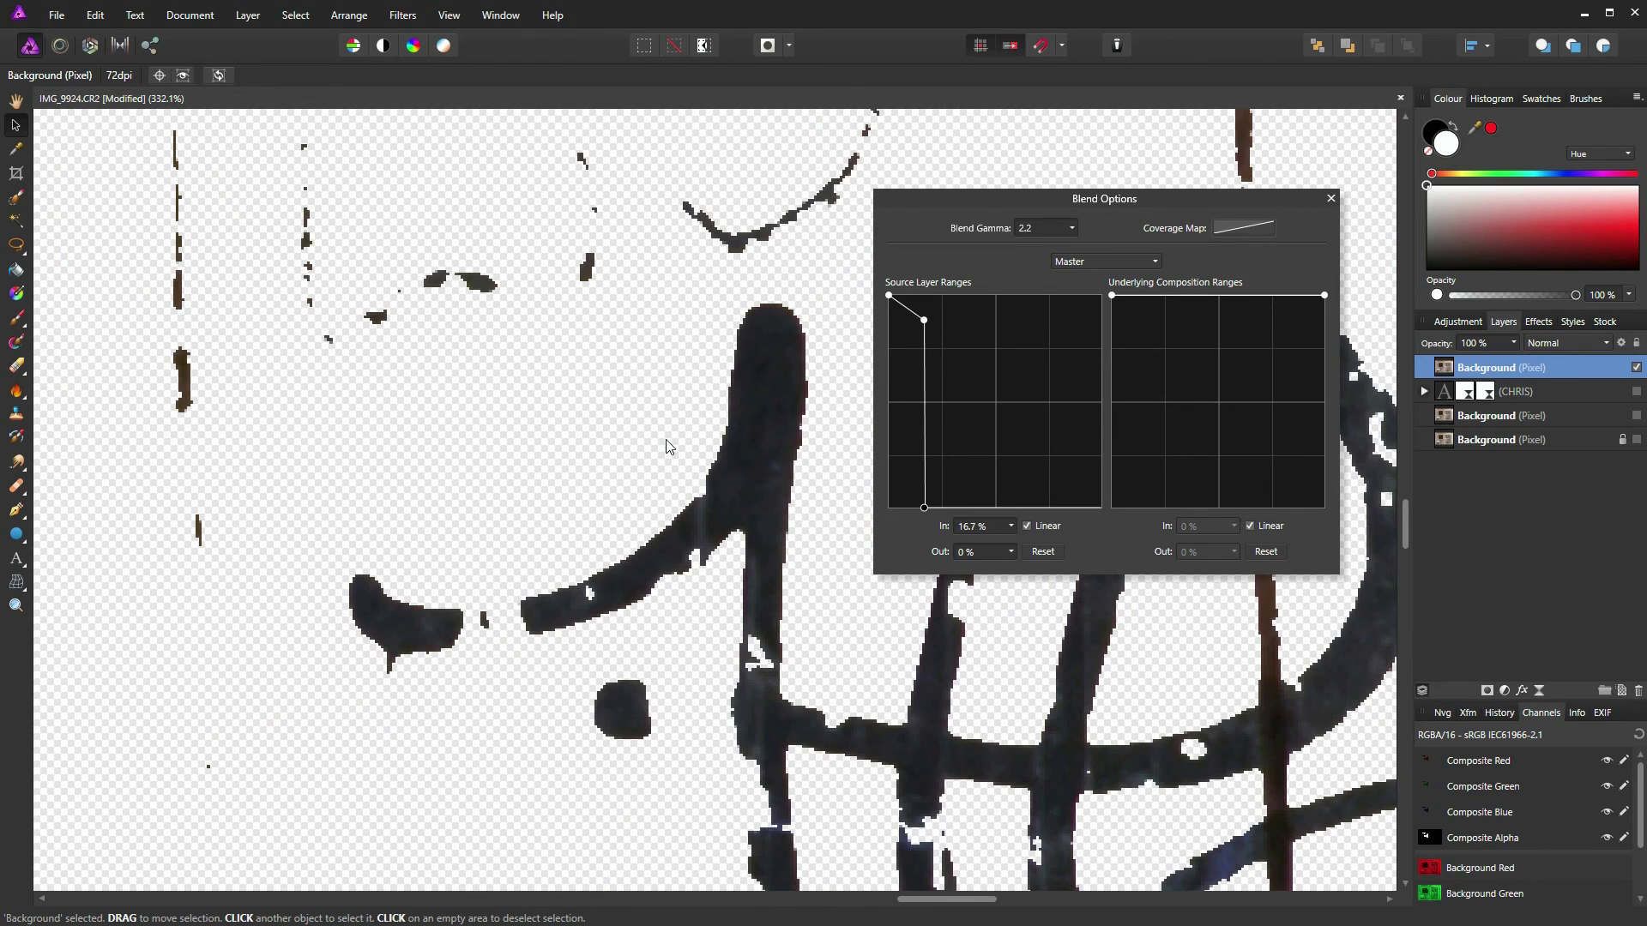
left_click_drag(922, 507, 960, 520)
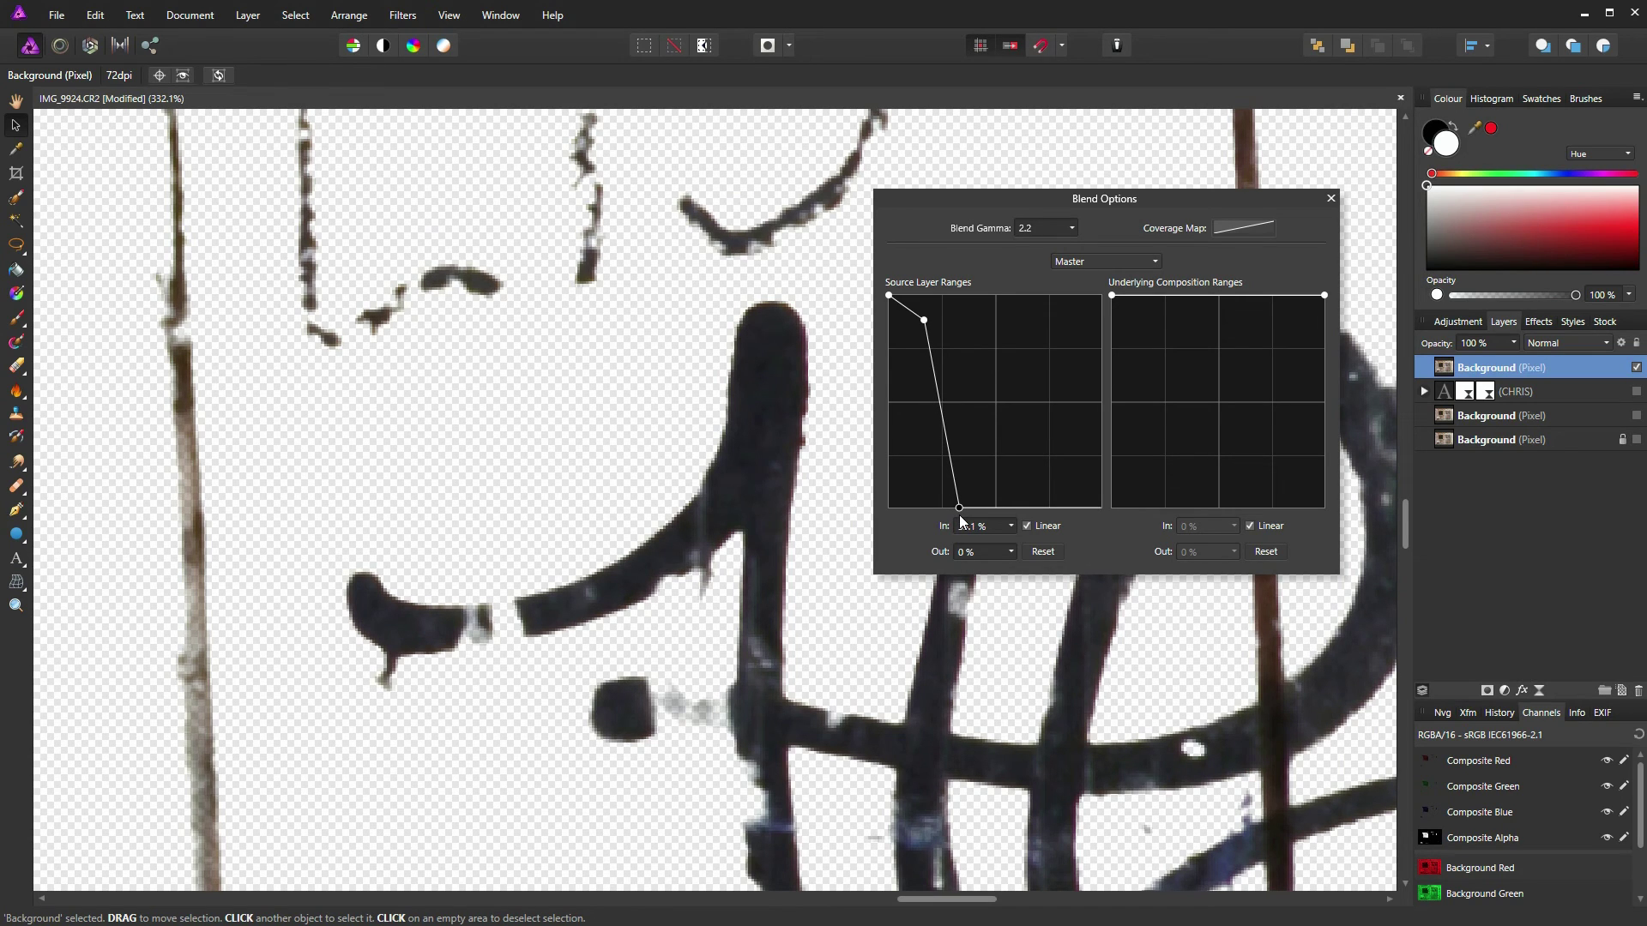
left_click_drag(961, 520, 962, 520)
scroll(725, 475, "down", 6)
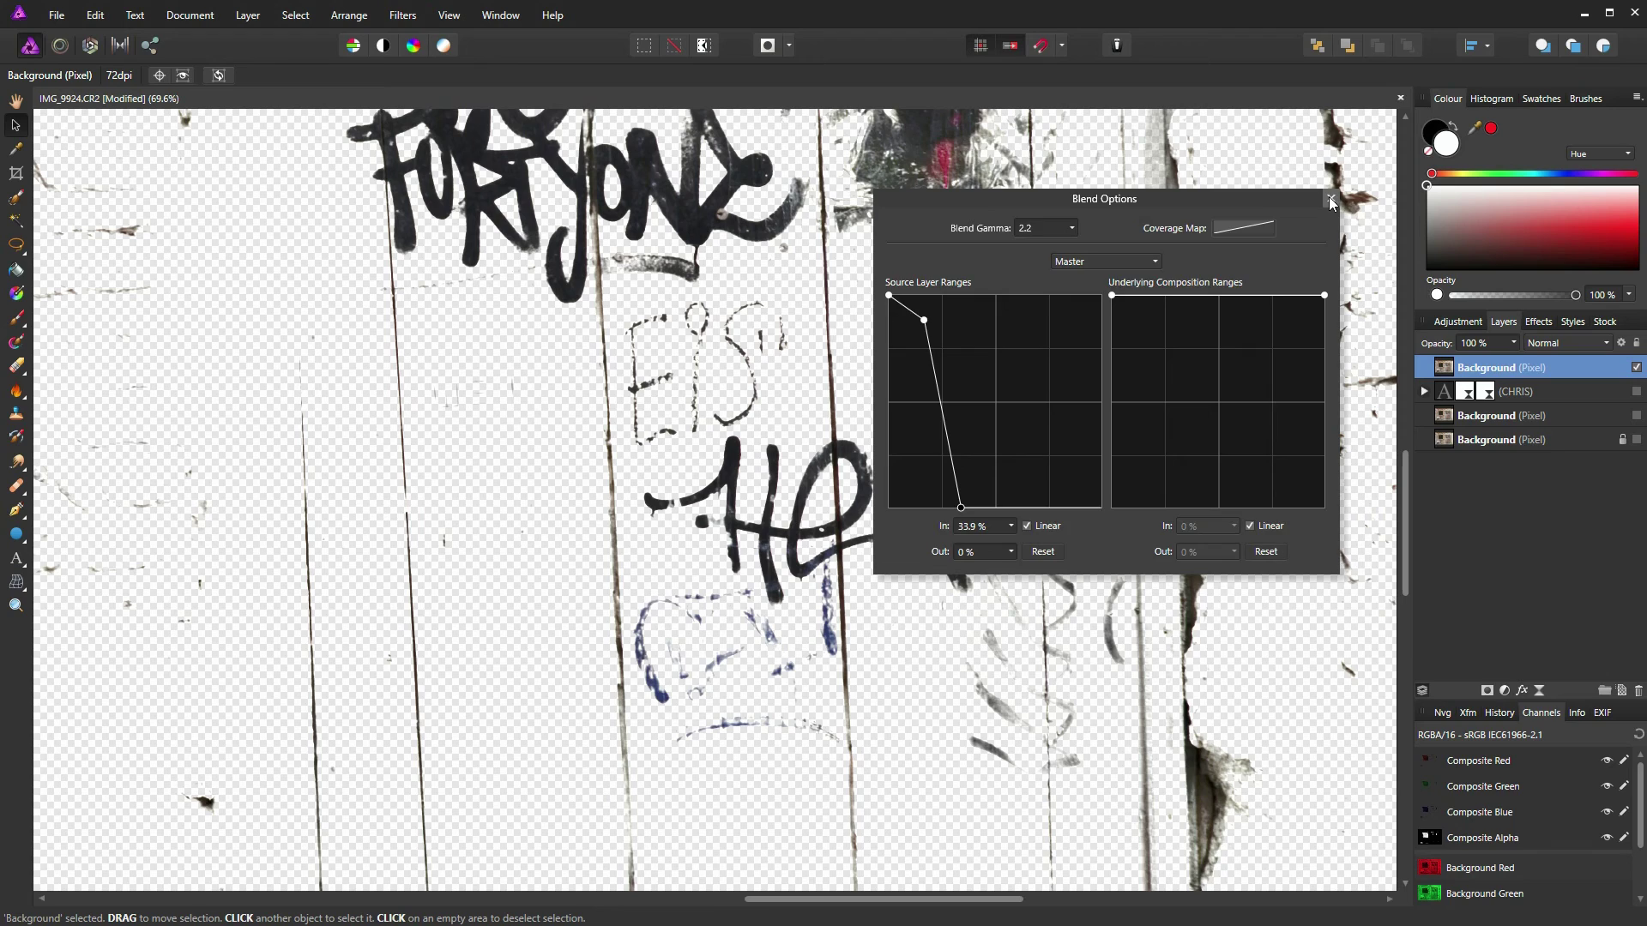
- Close the blend range settings and make the door photo and CHRIS layers visible again
left_click(1330, 201)
scroll(892, 390, "down", 3)
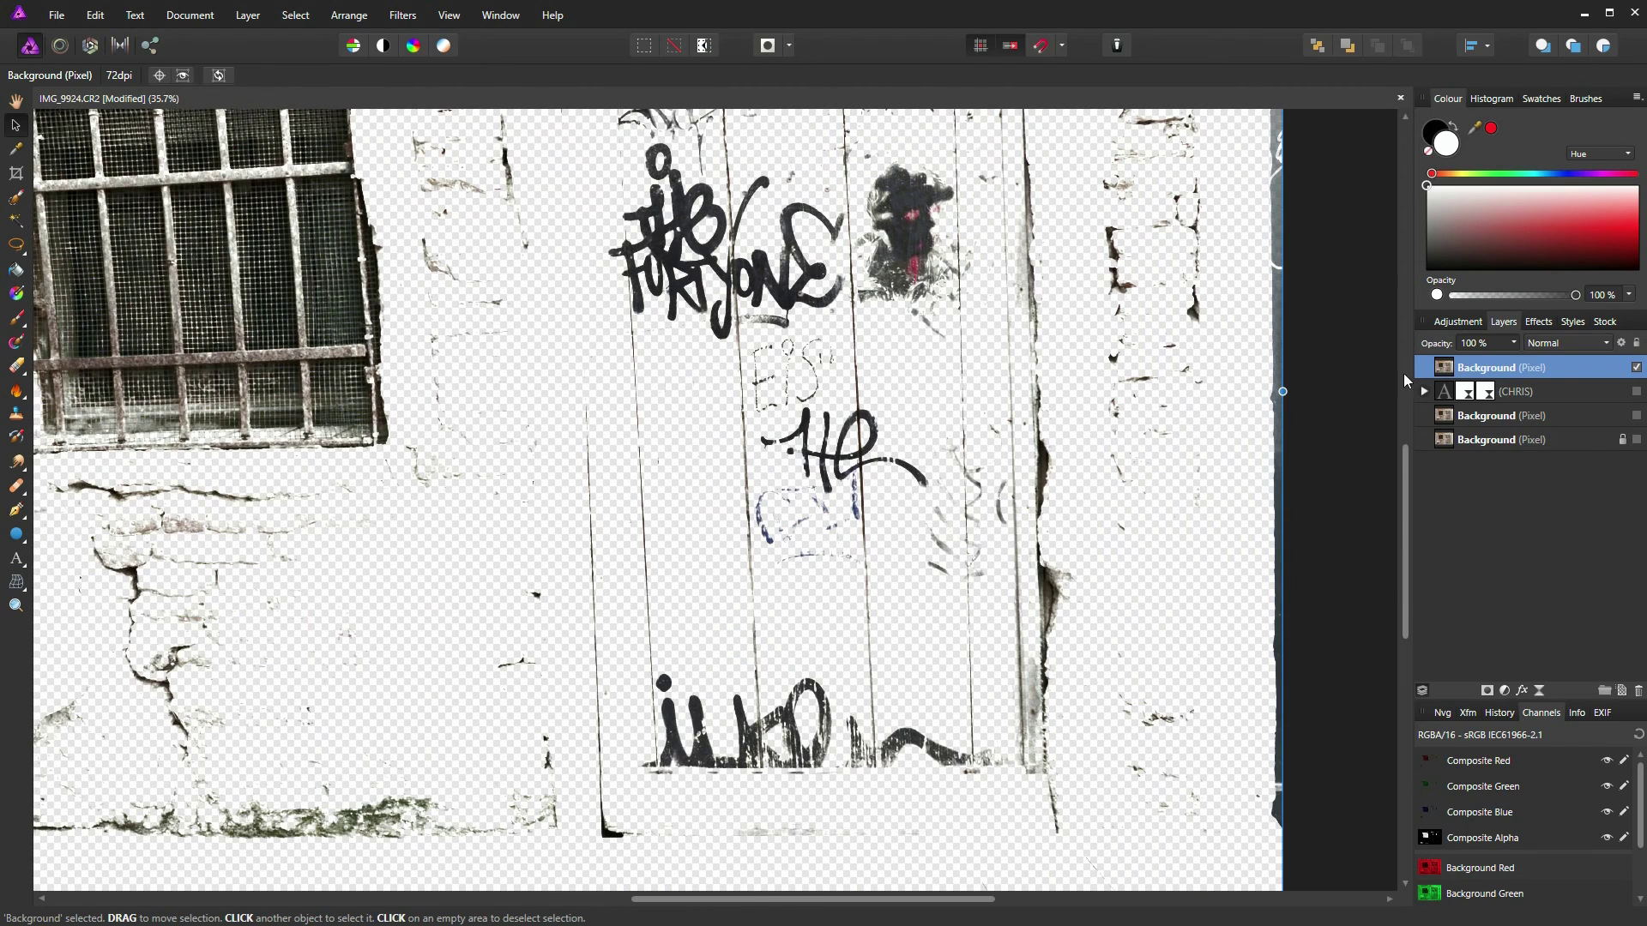
left_click(1636, 416)
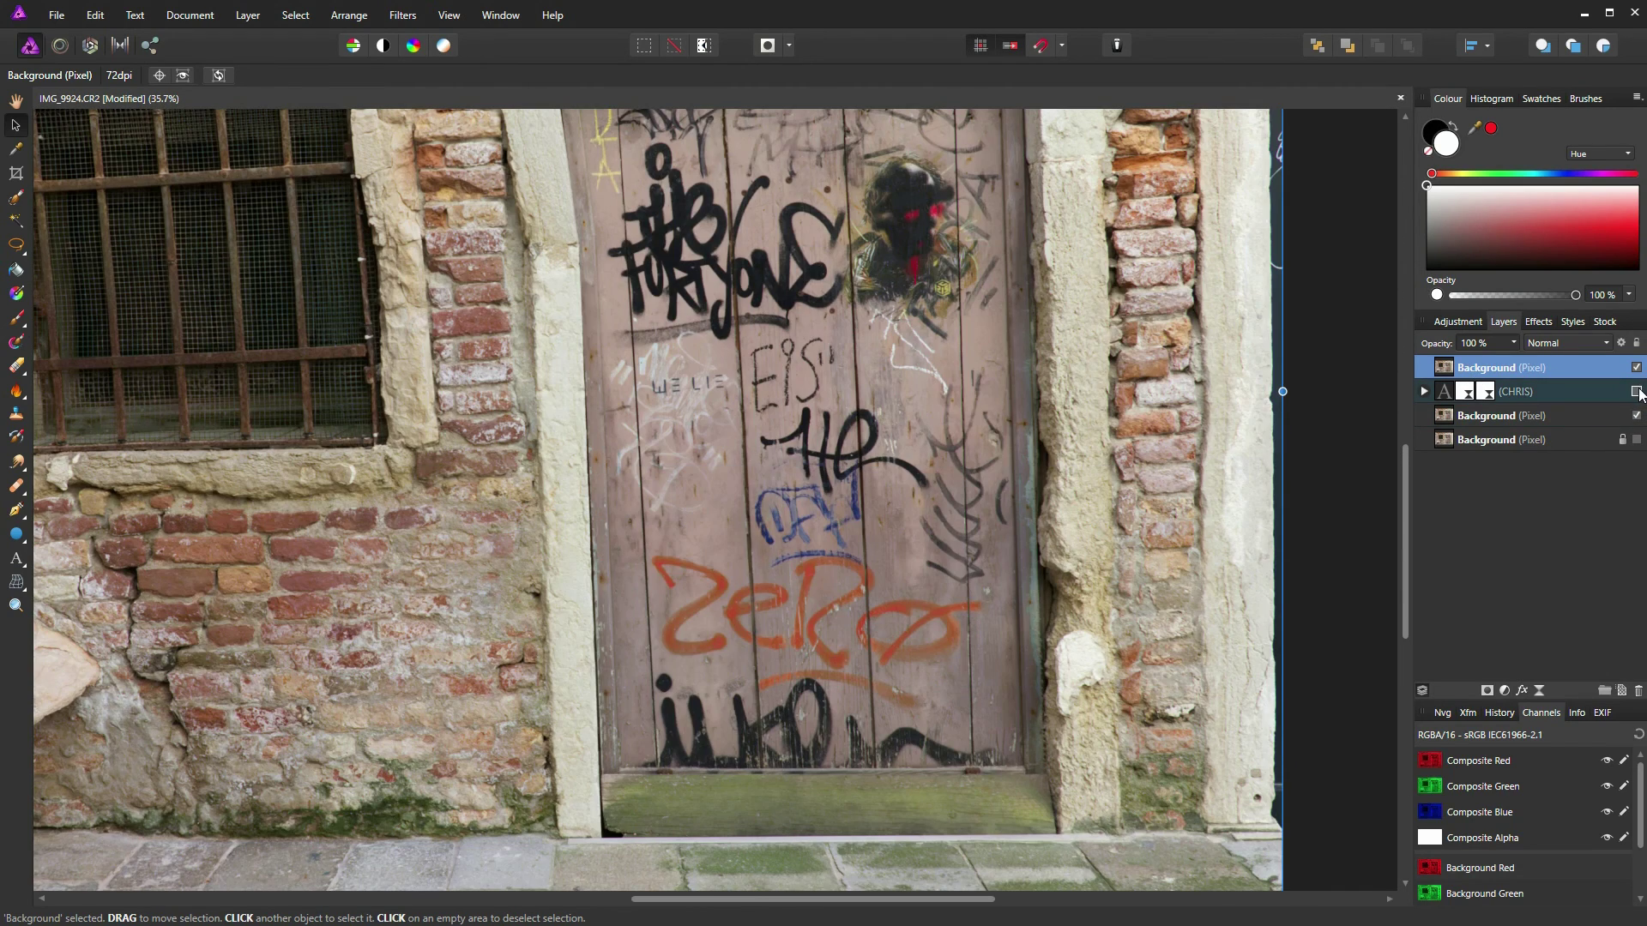
left_click(1637, 391)
- Toggle the top graffiti overlay layer off and on to compare the stencil text
scroll(678, 379, "up", 4)
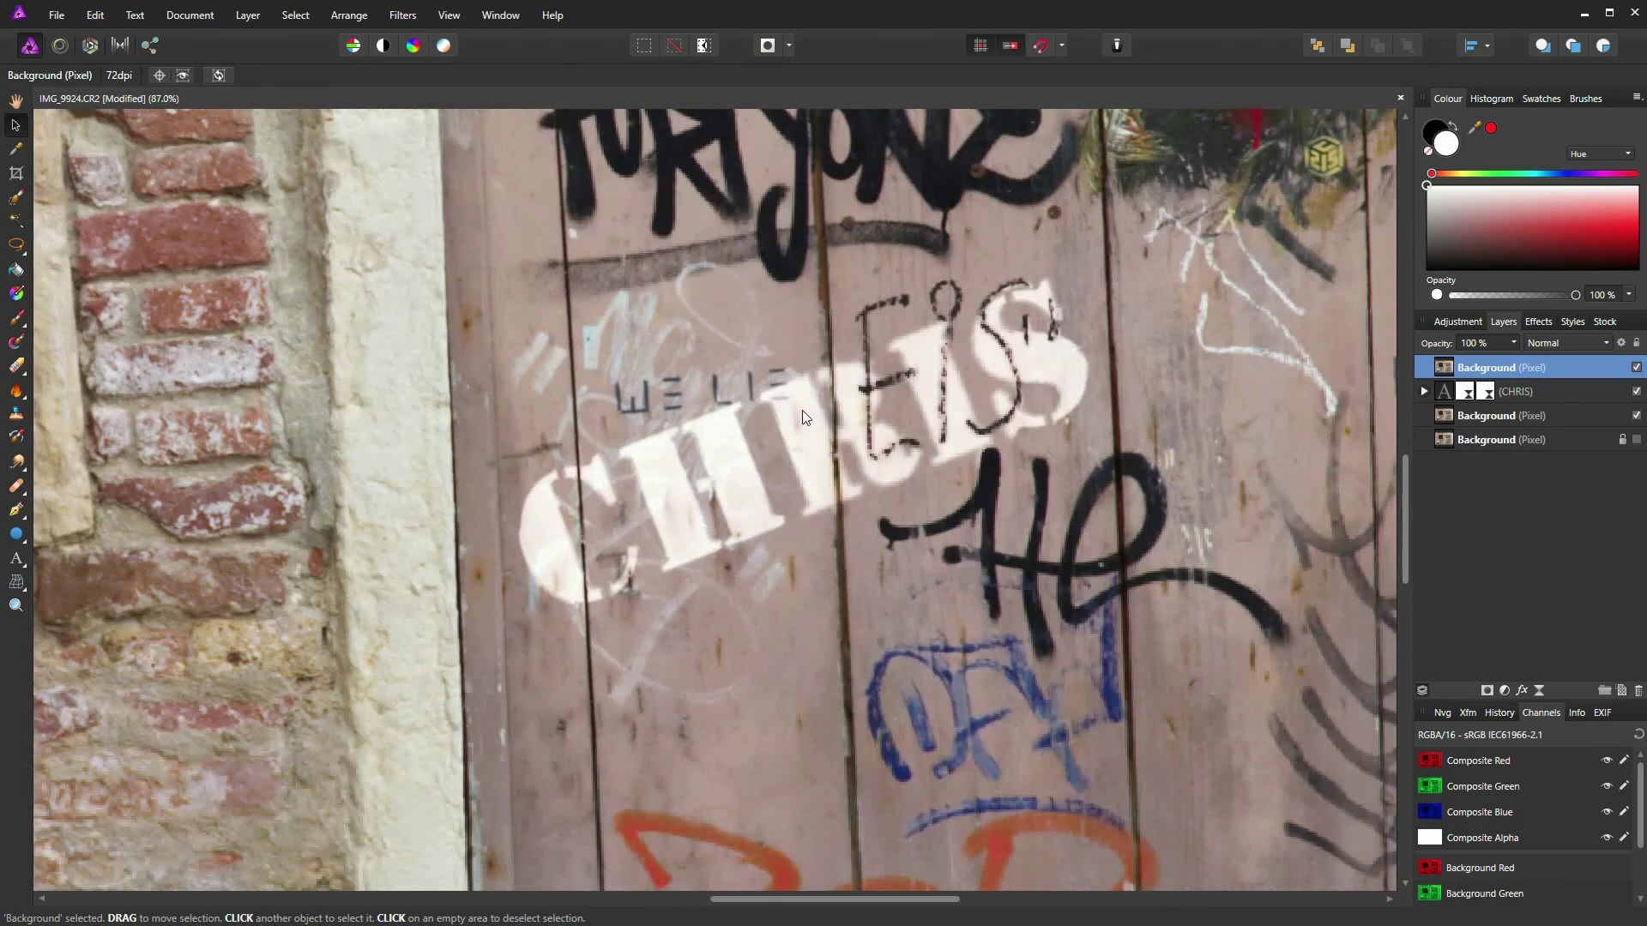
scroll(805, 417, "up", 2)
scroll(1079, 394, "up", 1)
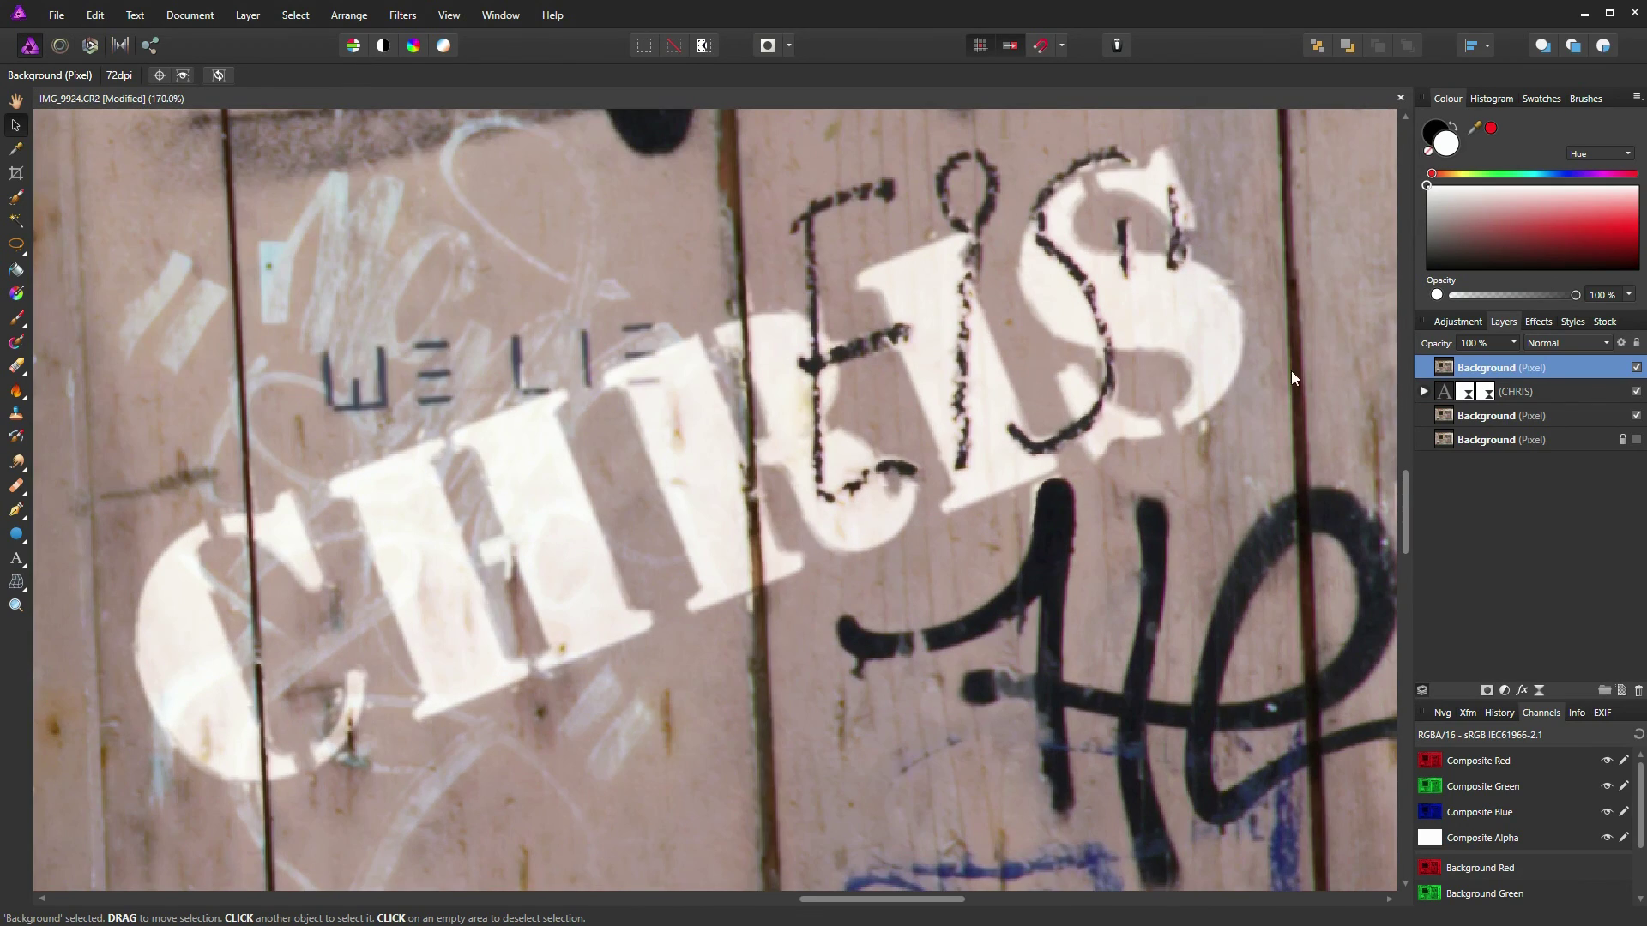
left_click(1638, 368)
left_click(1637, 368)
left_click(1637, 368)
left_click(1637, 368)
scroll(726, 442, "down", 8)
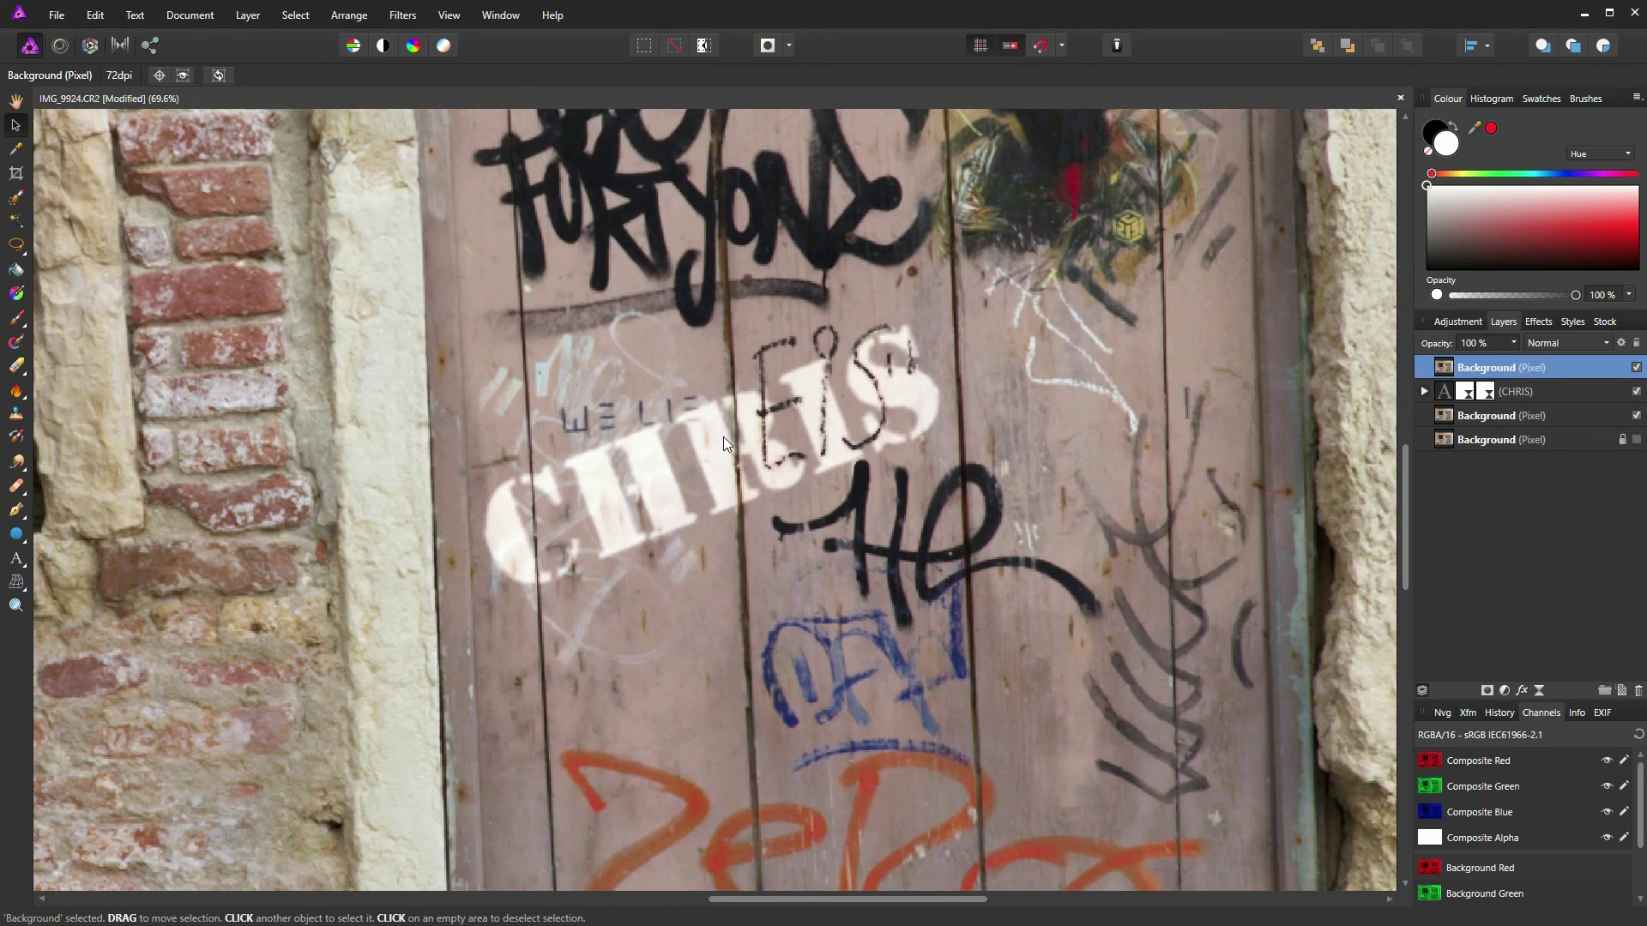
scroll(723, 436, "up", 2)
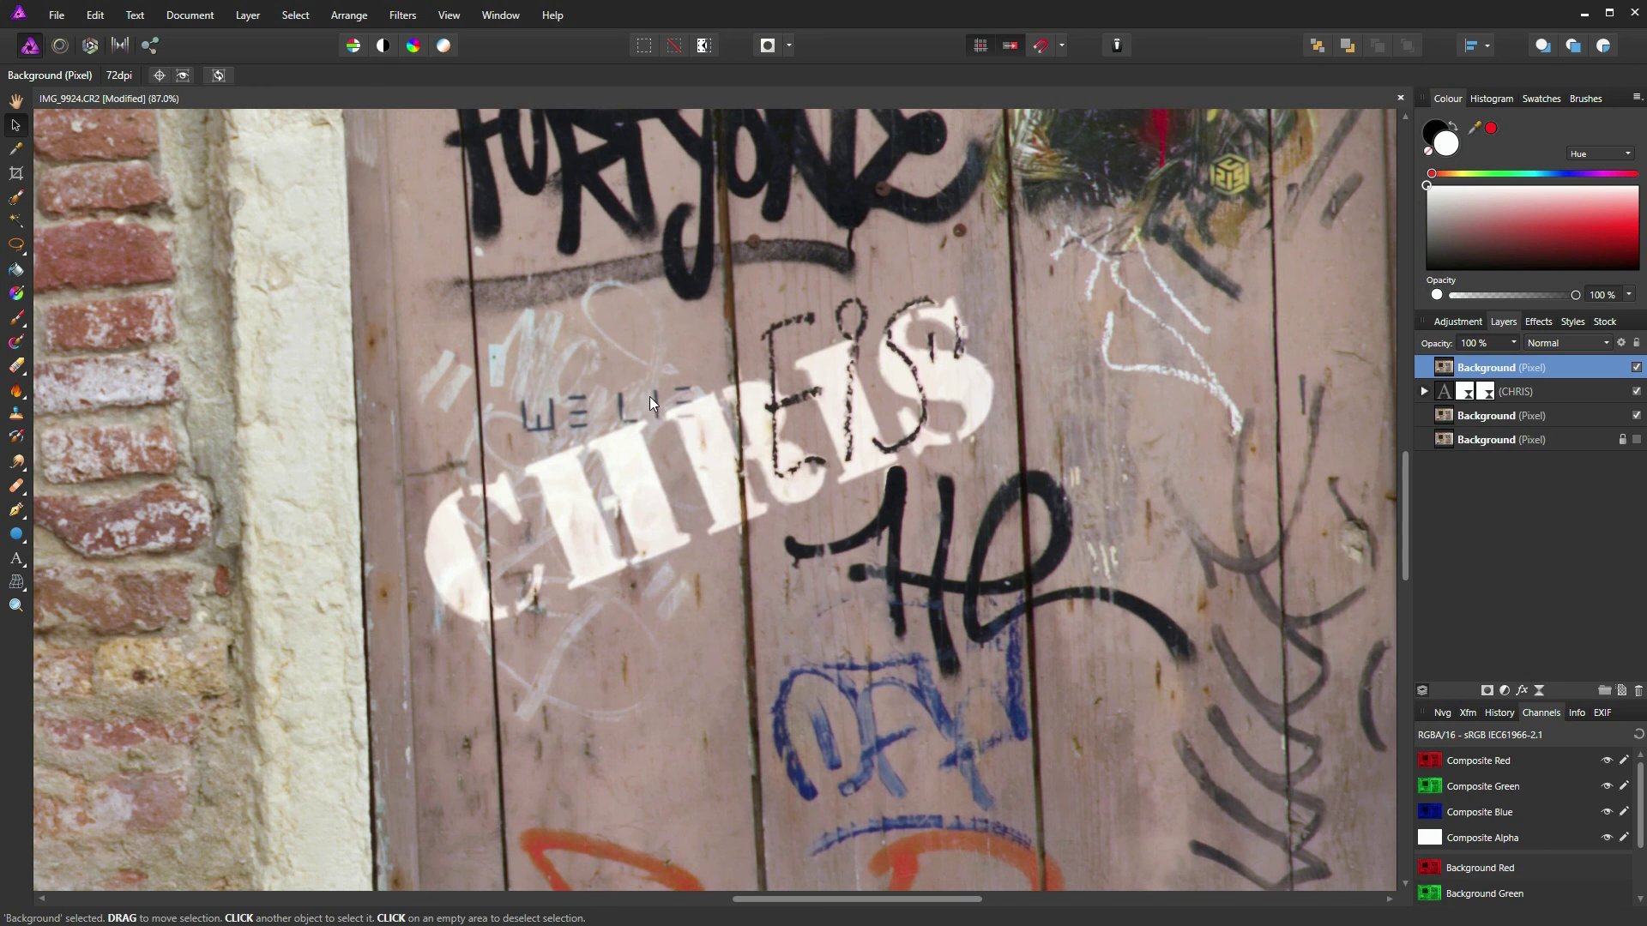
scroll(678, 416, "up", 4)
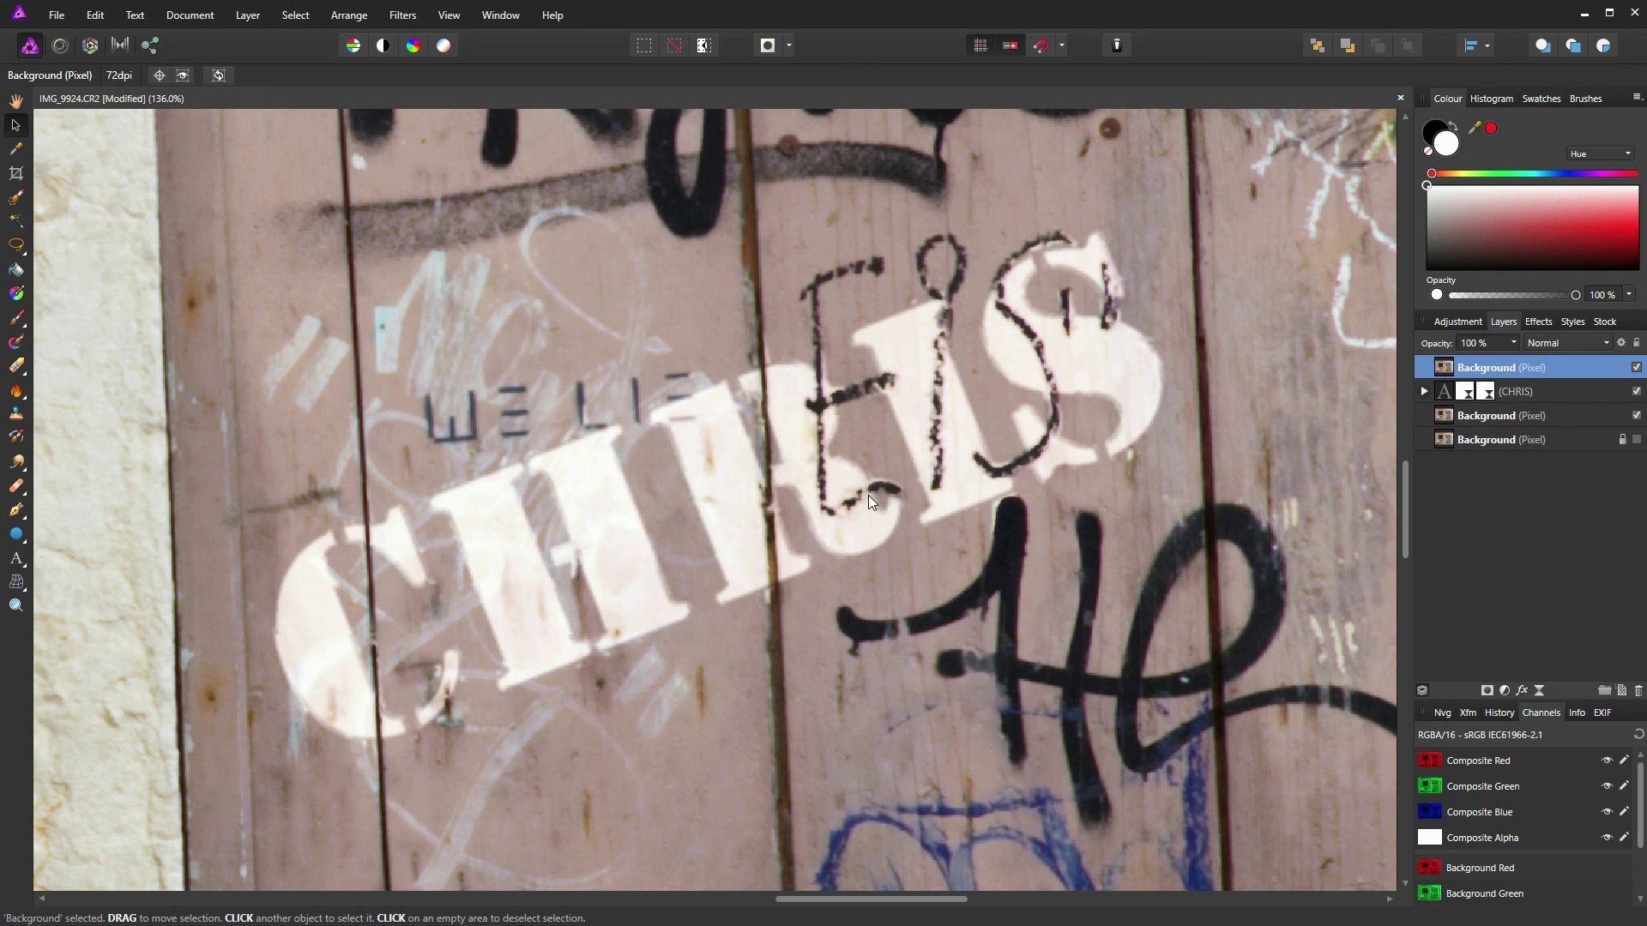
scroll(857, 472, "down", 4)
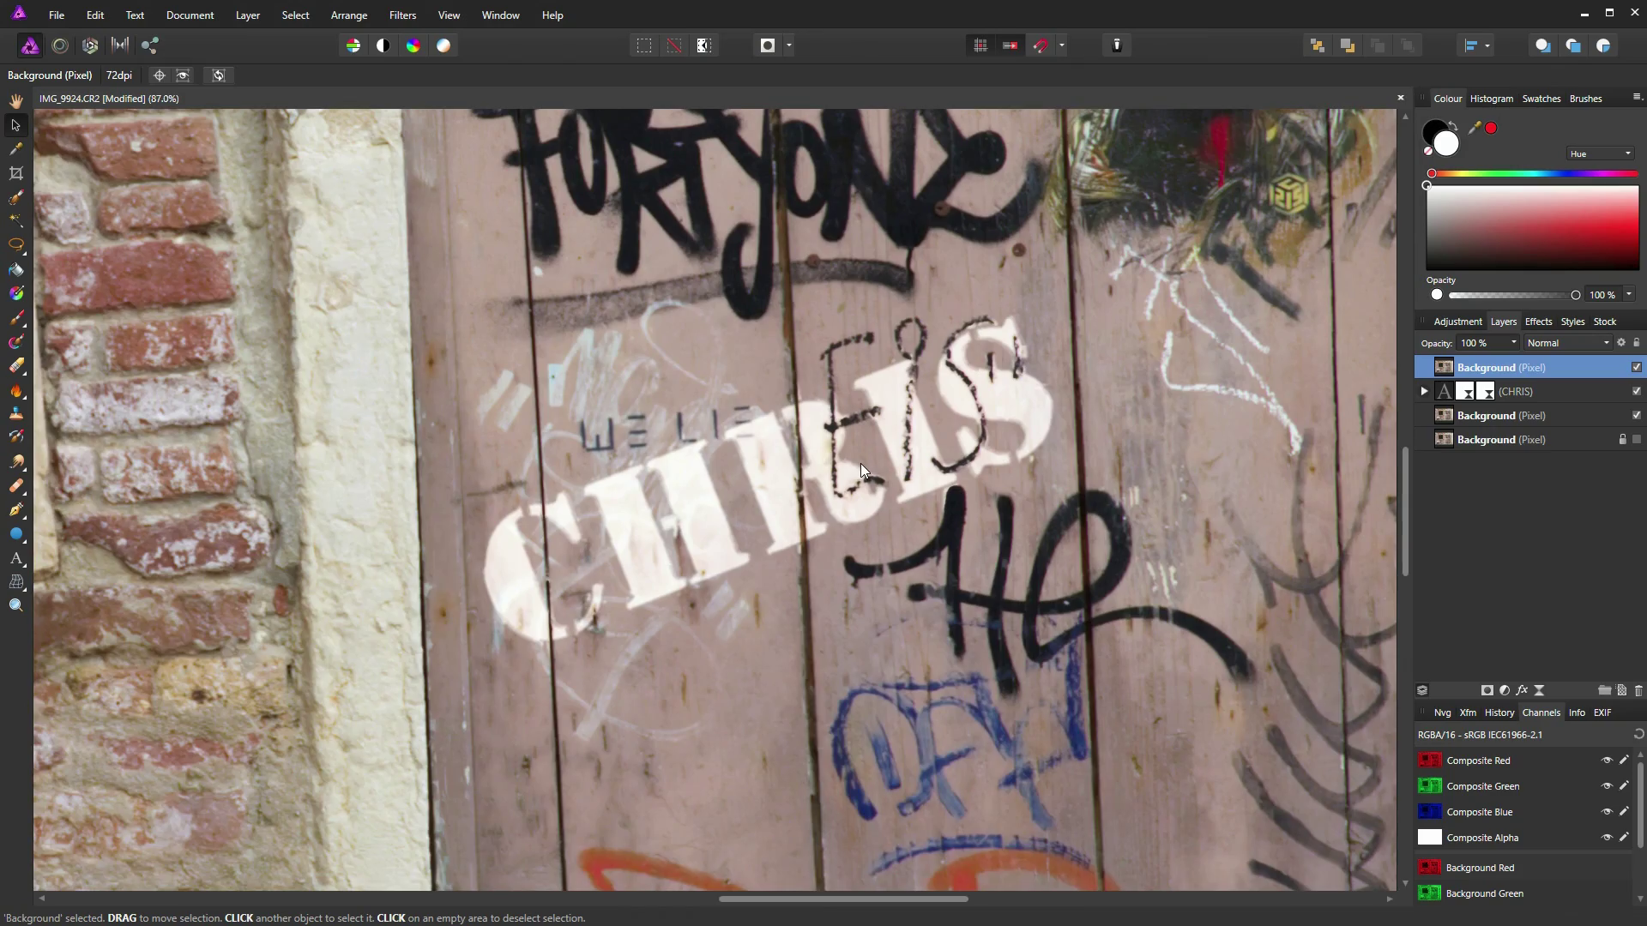
scroll(858, 459, "down", 3)
scroll(924, 445, "down", 1)
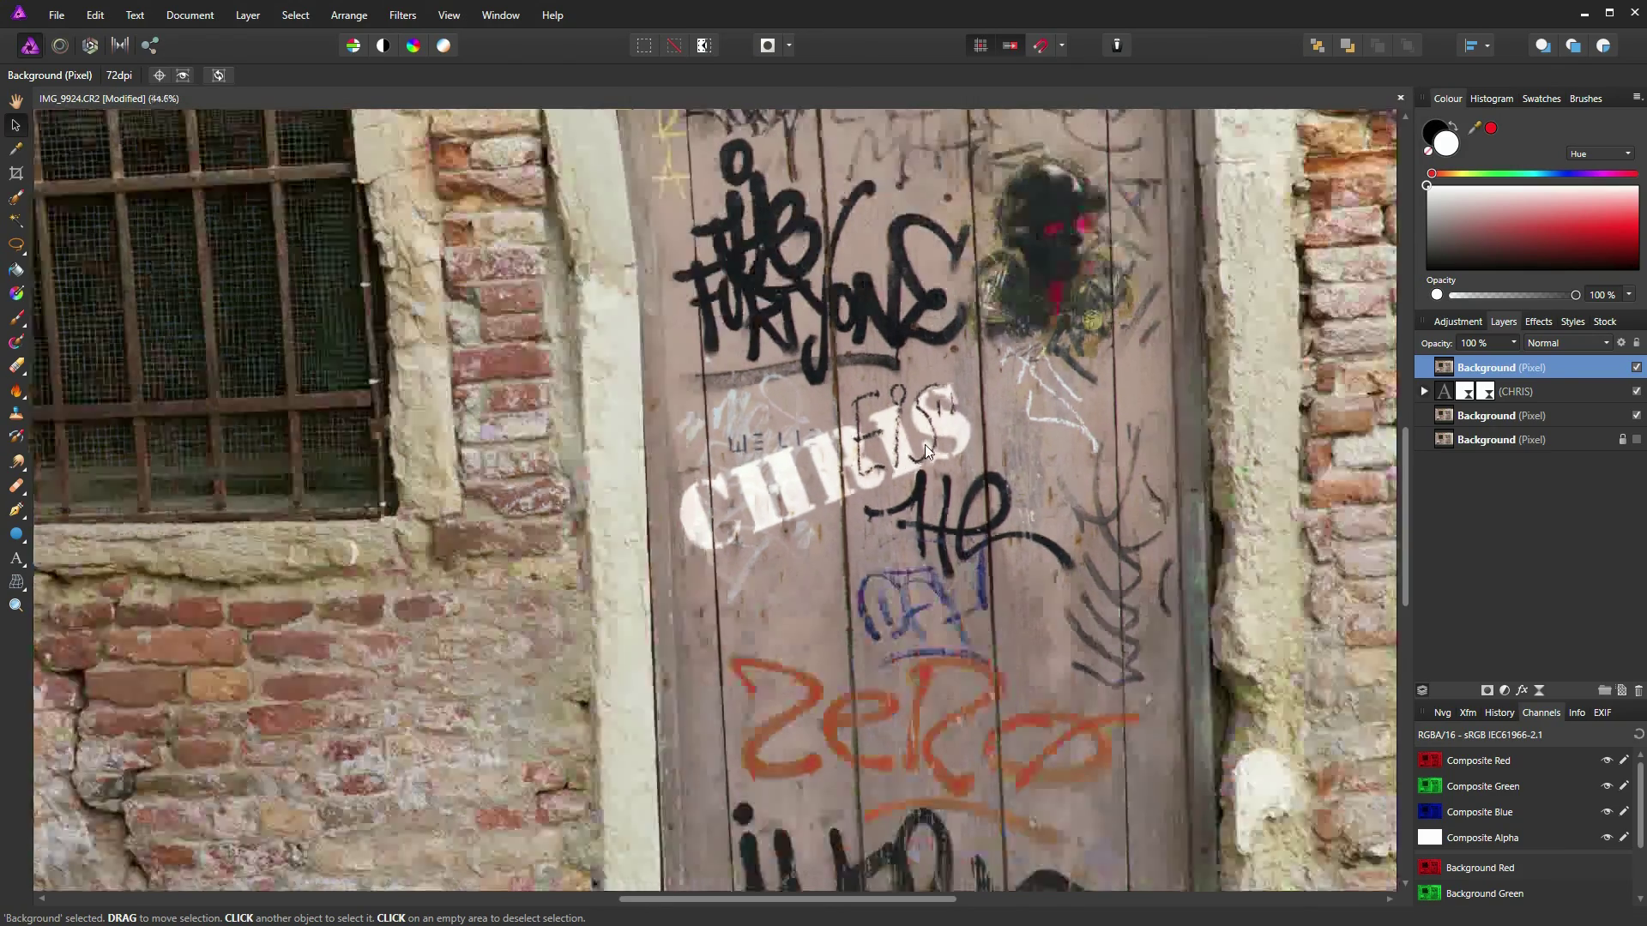
scroll(925, 445, "down", 2)
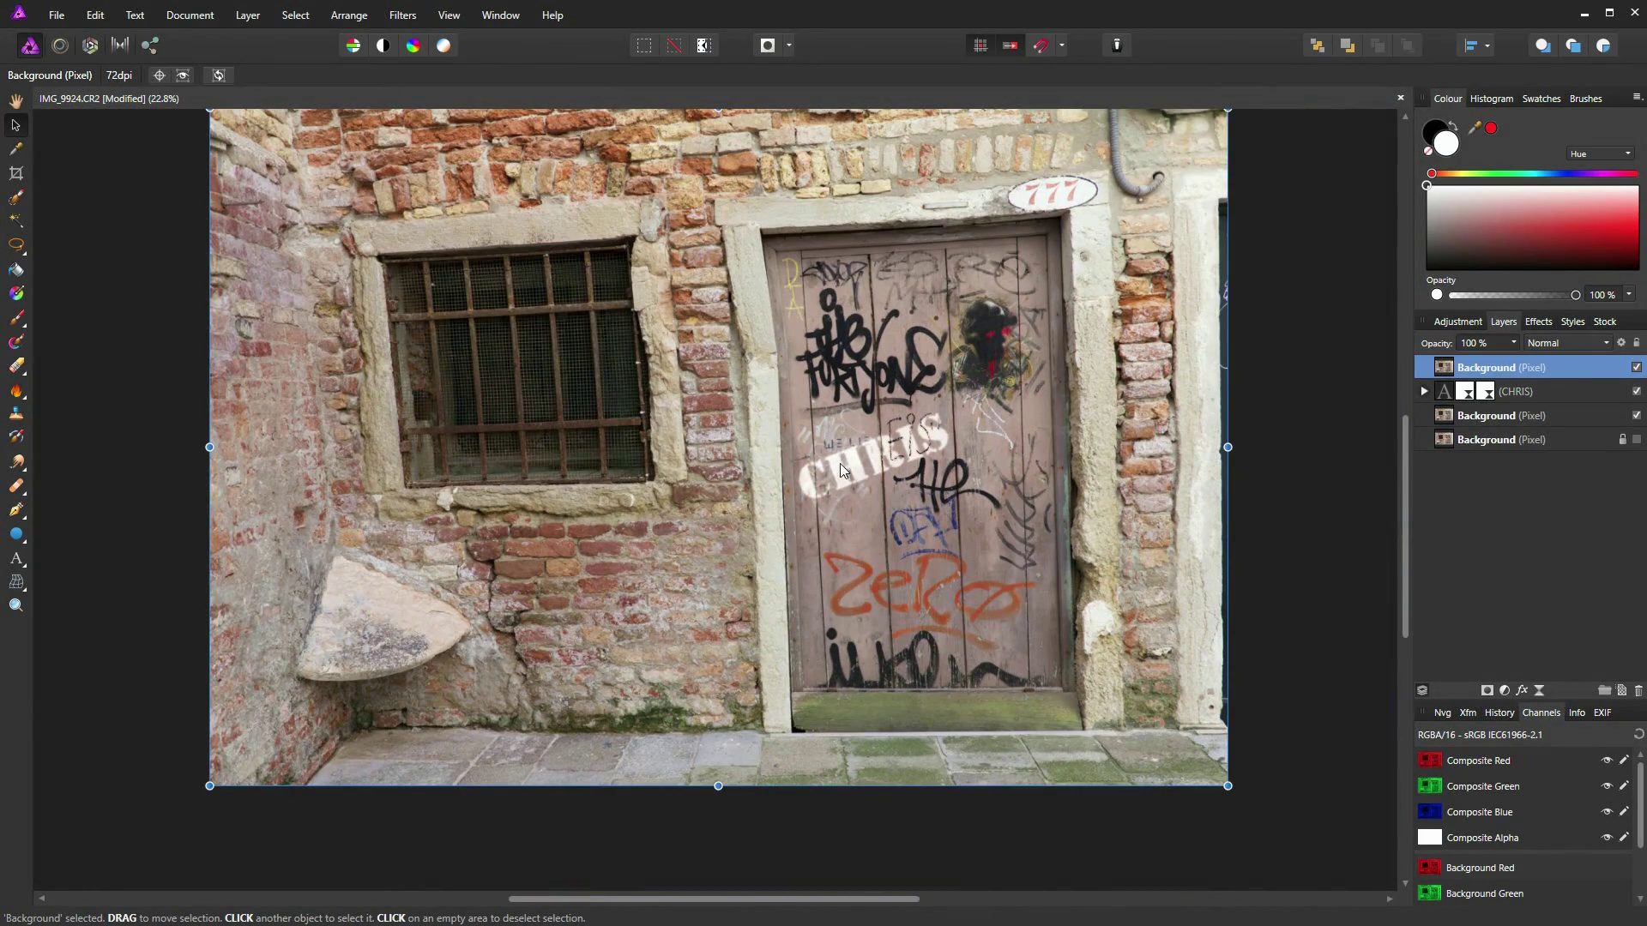
scroll(1114, 485, "up", 1)
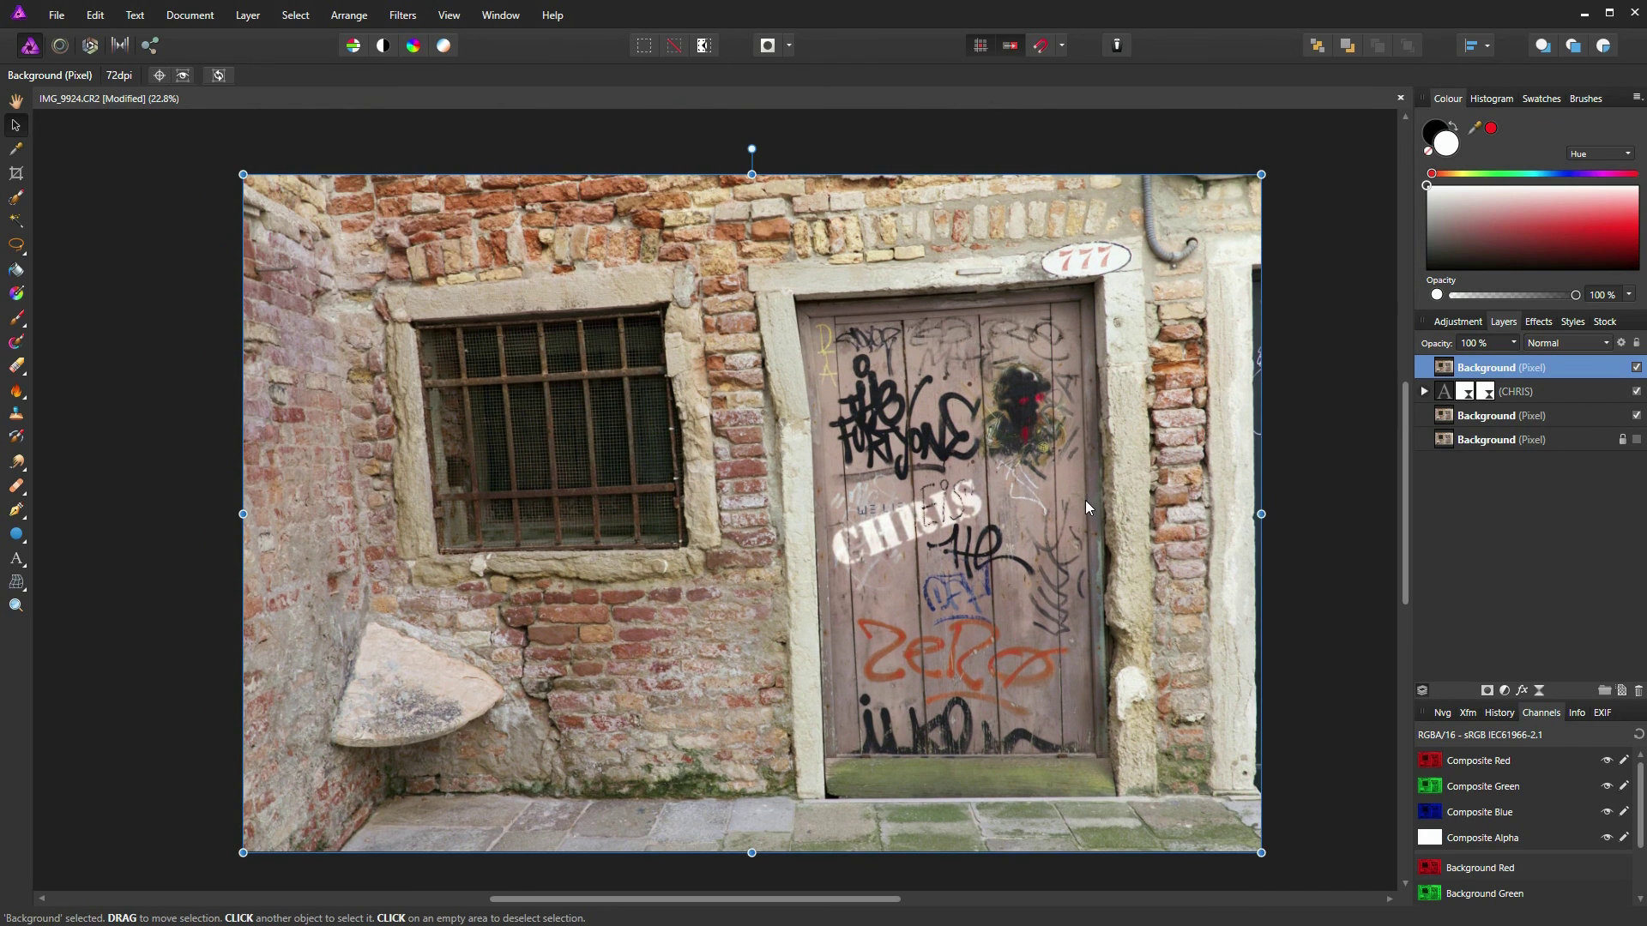